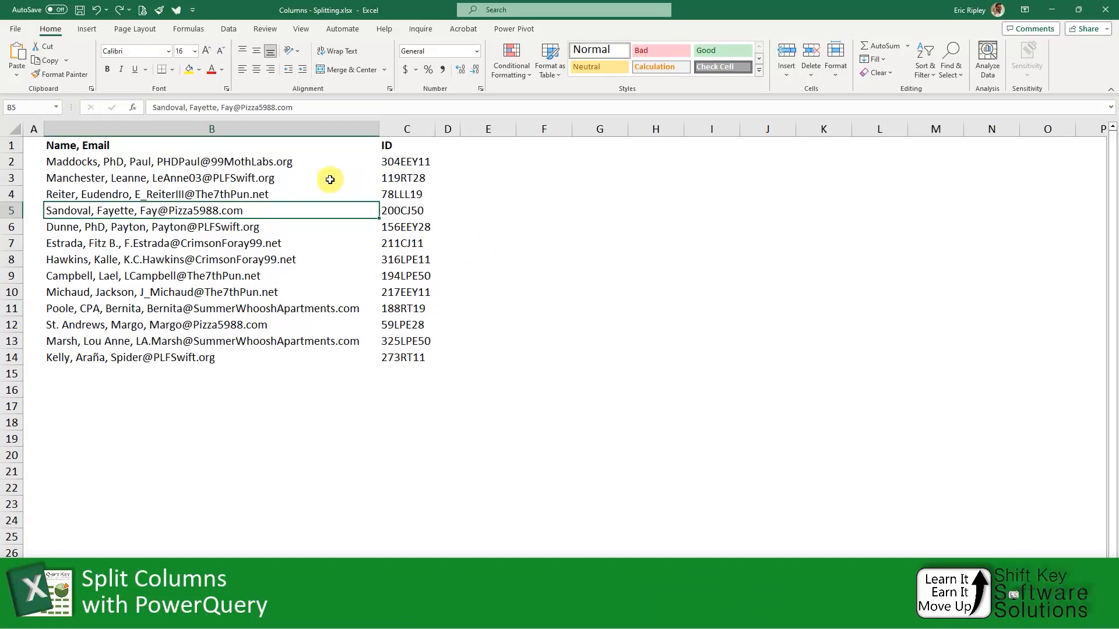
Examine the combined Name, Email column and the ID column in B1:C14, including the department letters inside the first ID
drag(116, 145, 392, 357)
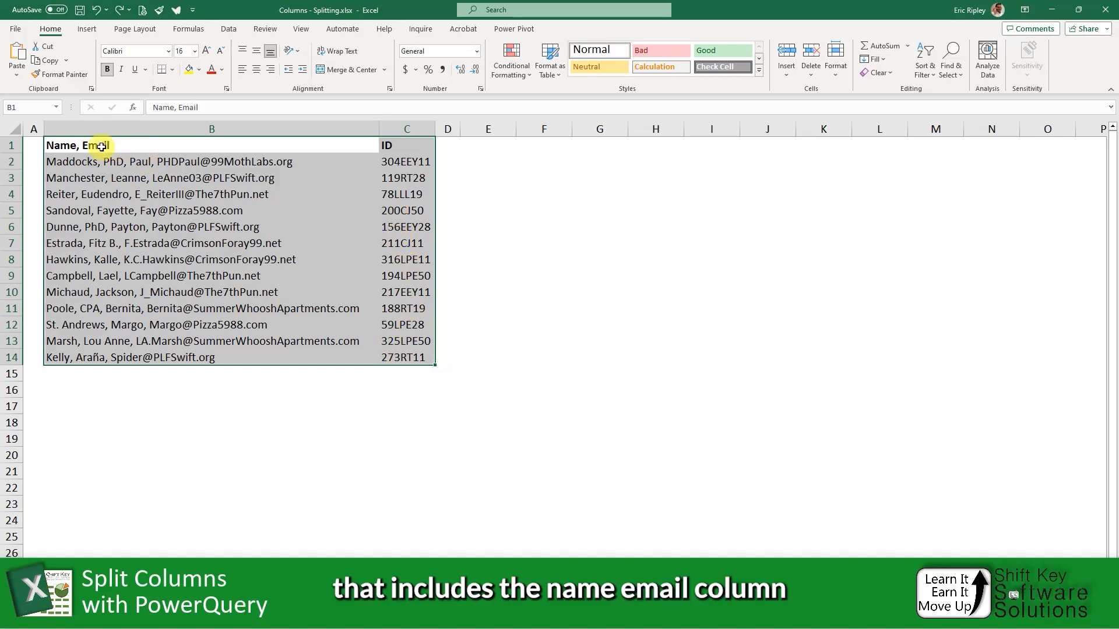
click(102, 147)
drag(156, 148, 242, 284)
drag(413, 149, 413, 233)
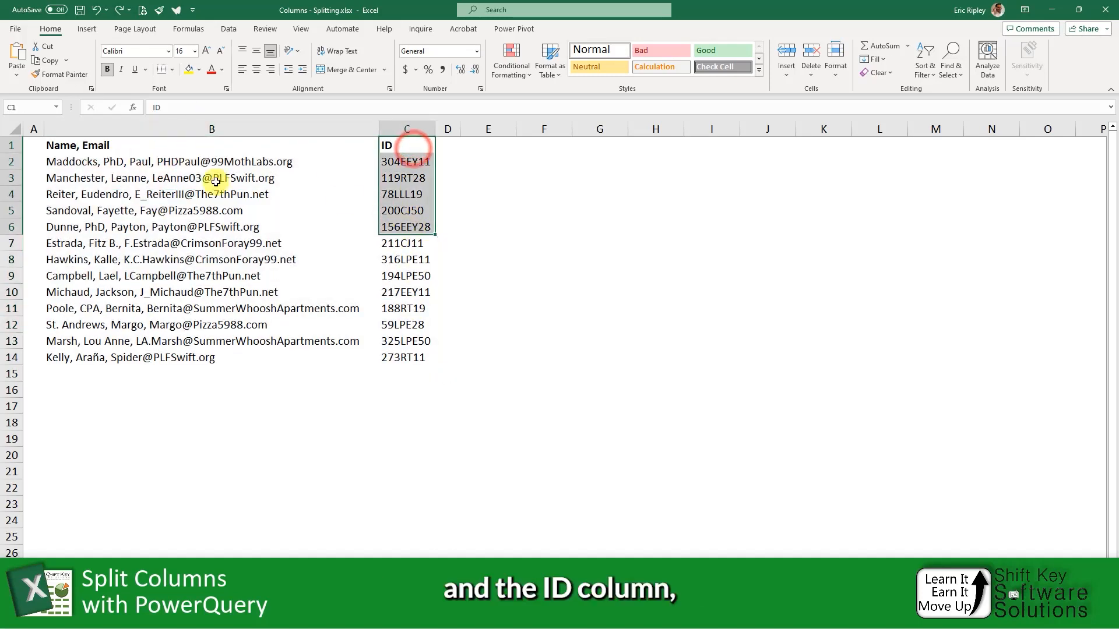
click(97, 162)
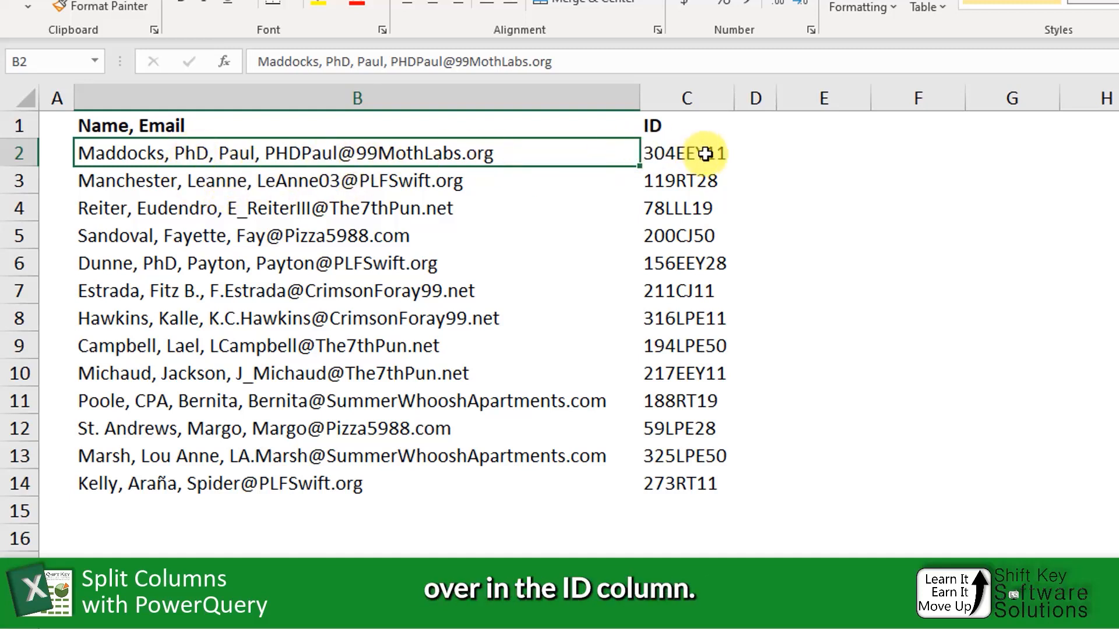
drag(702, 153, 688, 318)
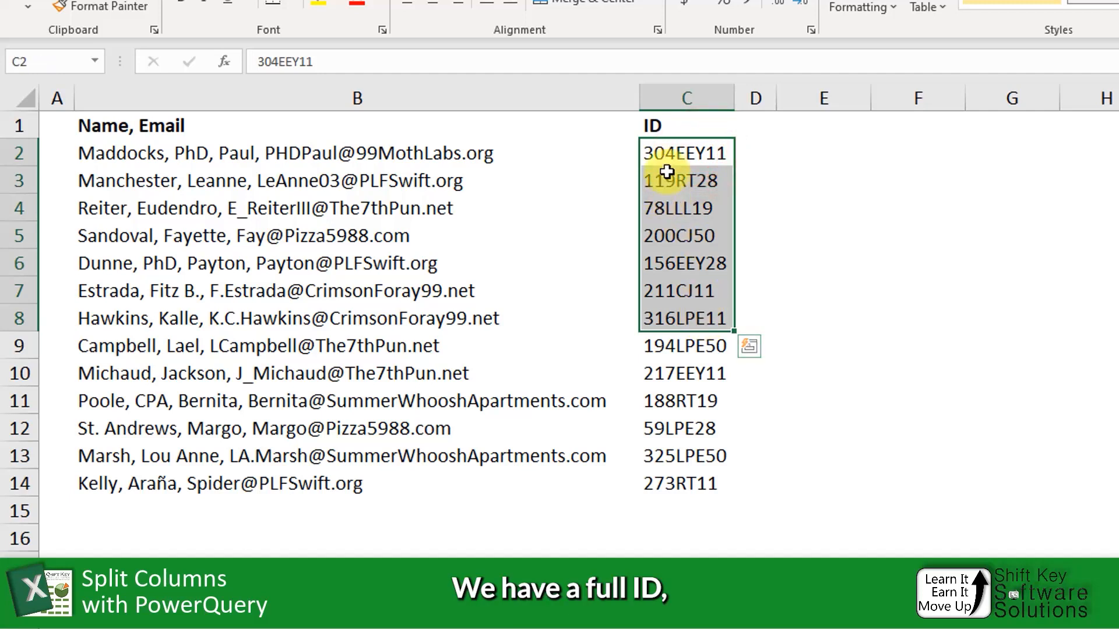
double_click(681, 159)
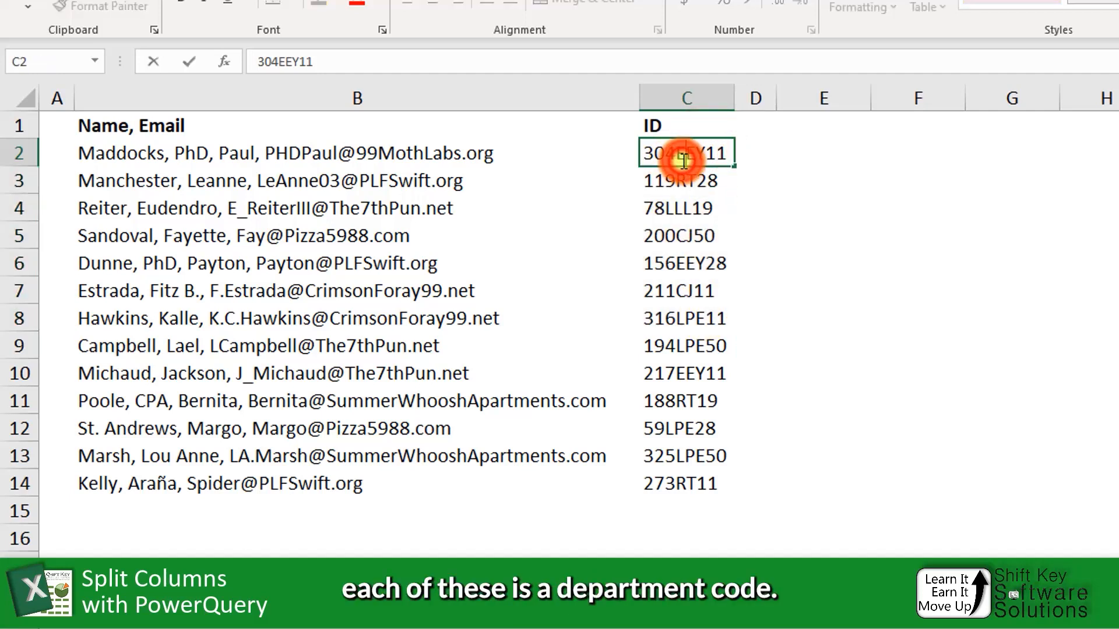
drag(677, 154, 701, 154)
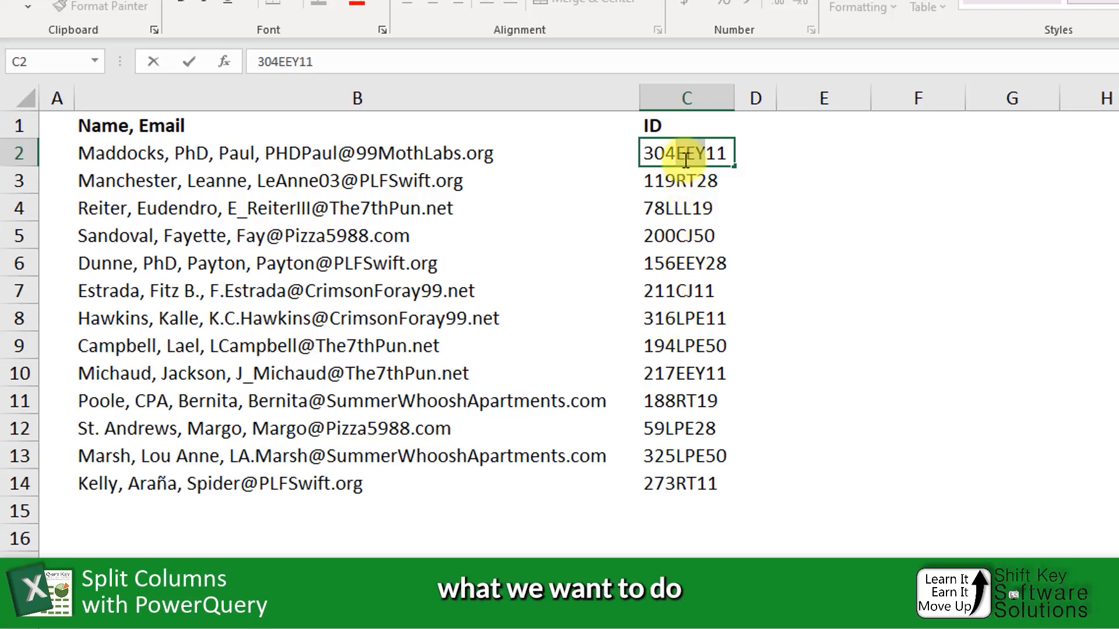
click(674, 205)
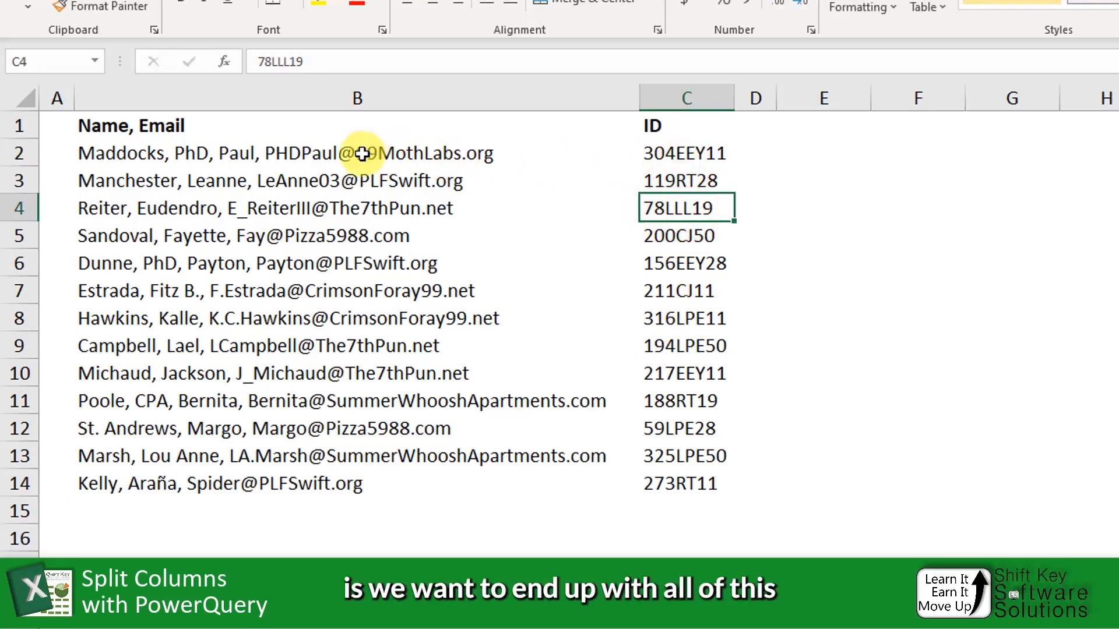
drag(362, 153, 629, 428)
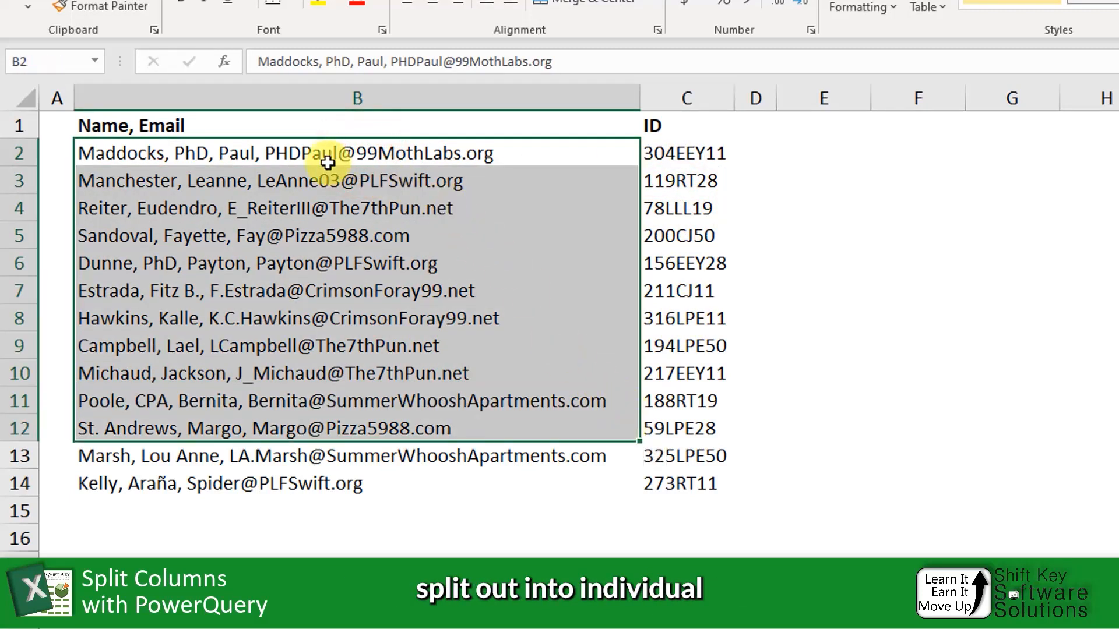
drag(327, 163, 691, 460)
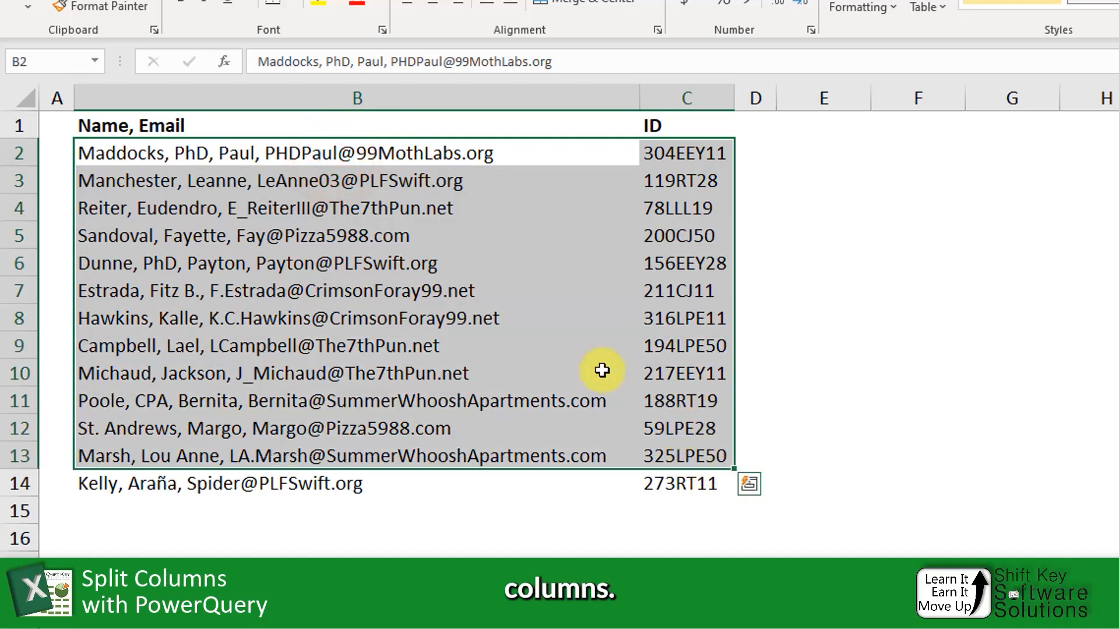
click(229, 153)
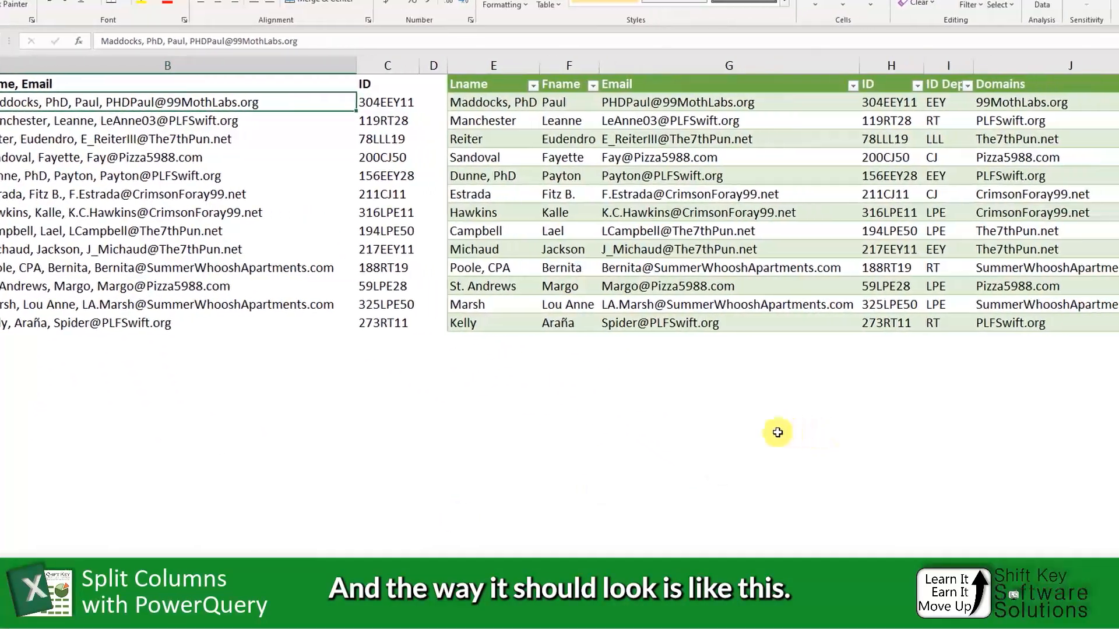
Examine the example result table's Lname, Fname, Email, ID, ID Dept and Domains columns
drag(413, 83, 410, 289)
drag(493, 85, 492, 251)
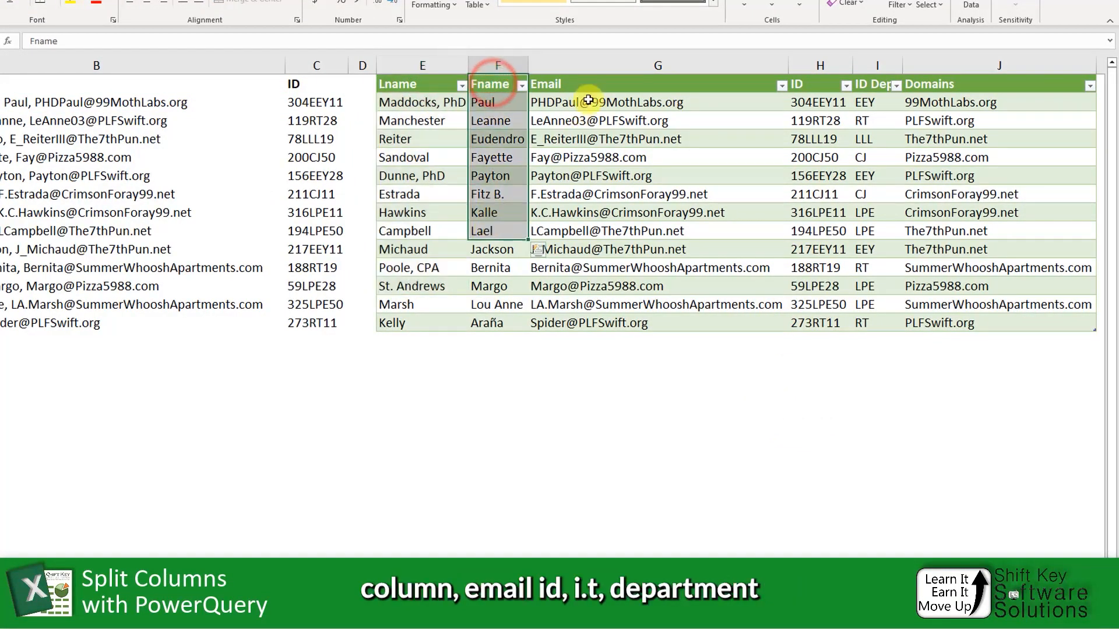
drag(591, 84, 593, 195)
drag(809, 86, 815, 156)
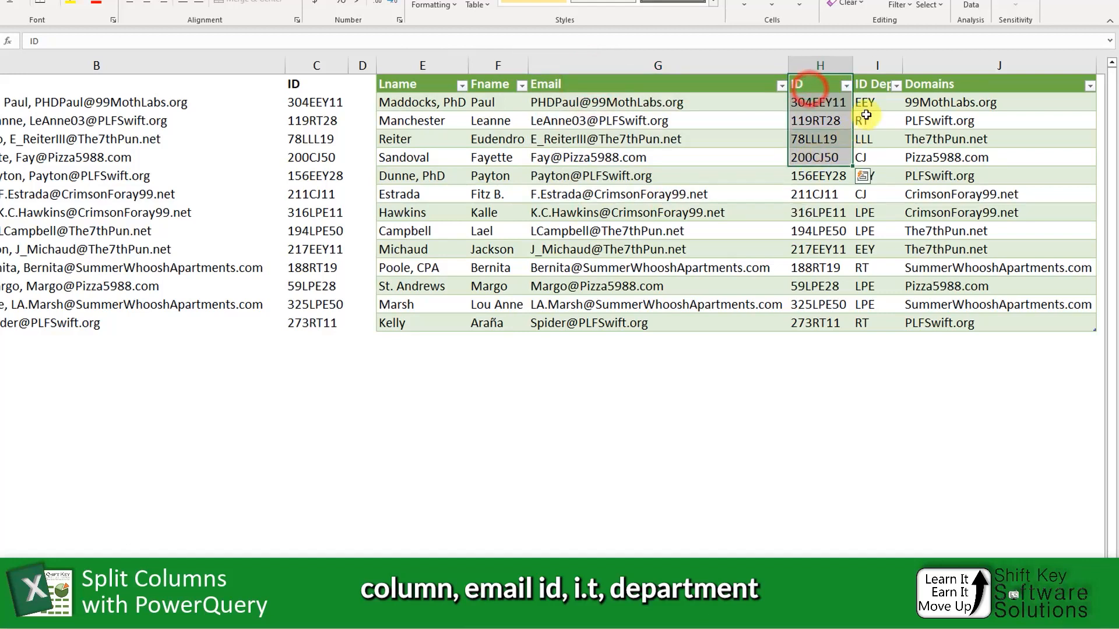
drag(877, 86, 883, 195)
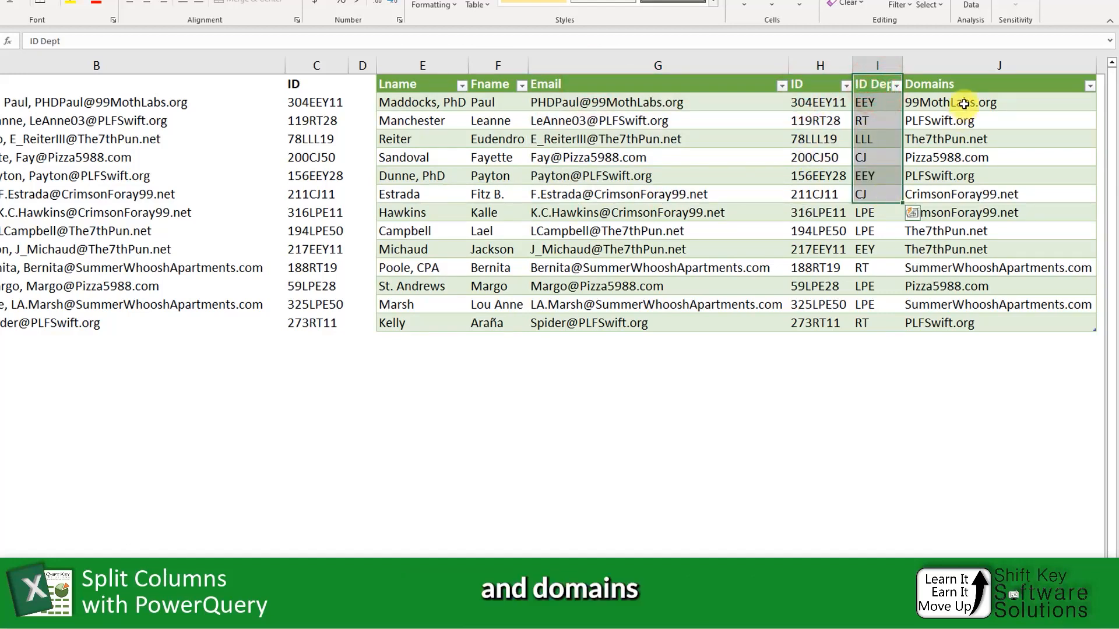
drag(964, 87, 961, 232)
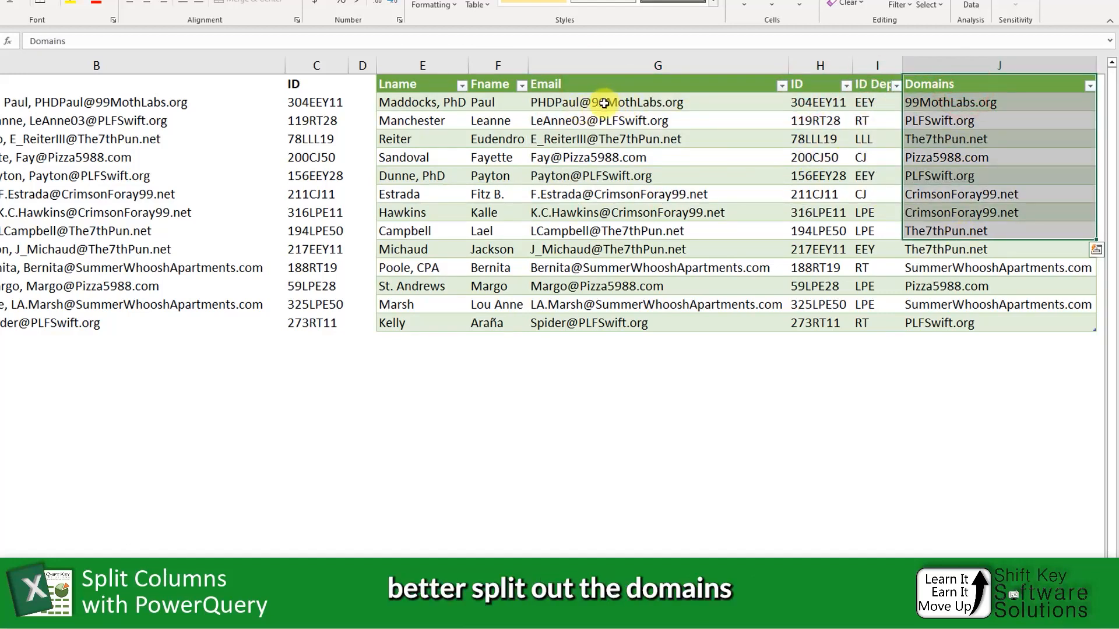
click(428, 103)
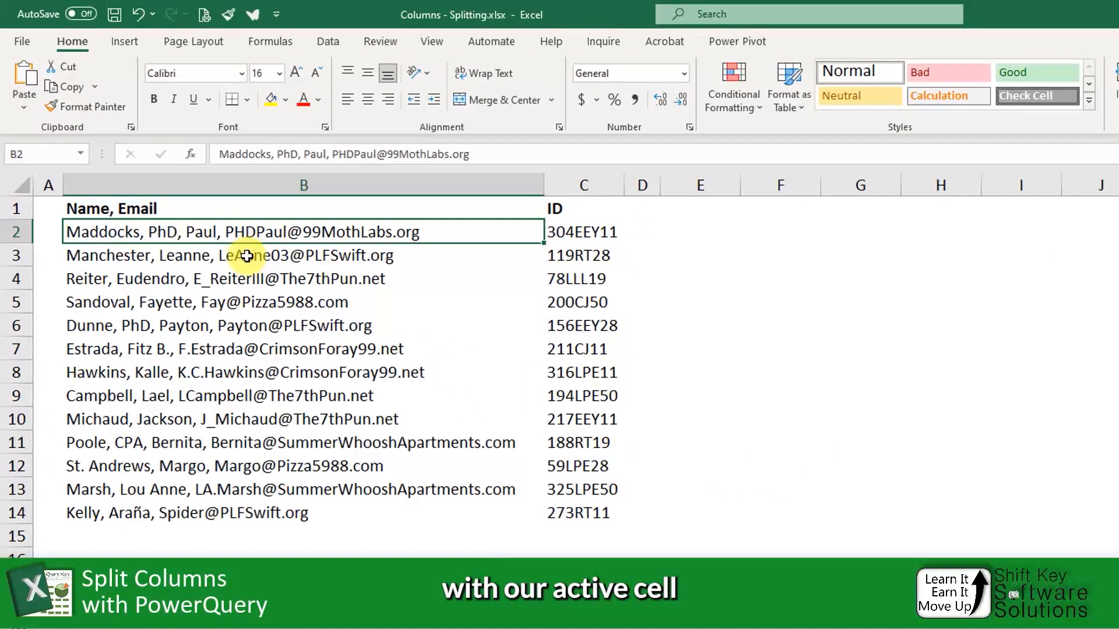
Load the range B1:C14 into Power Query as a table with headers
click(239, 251)
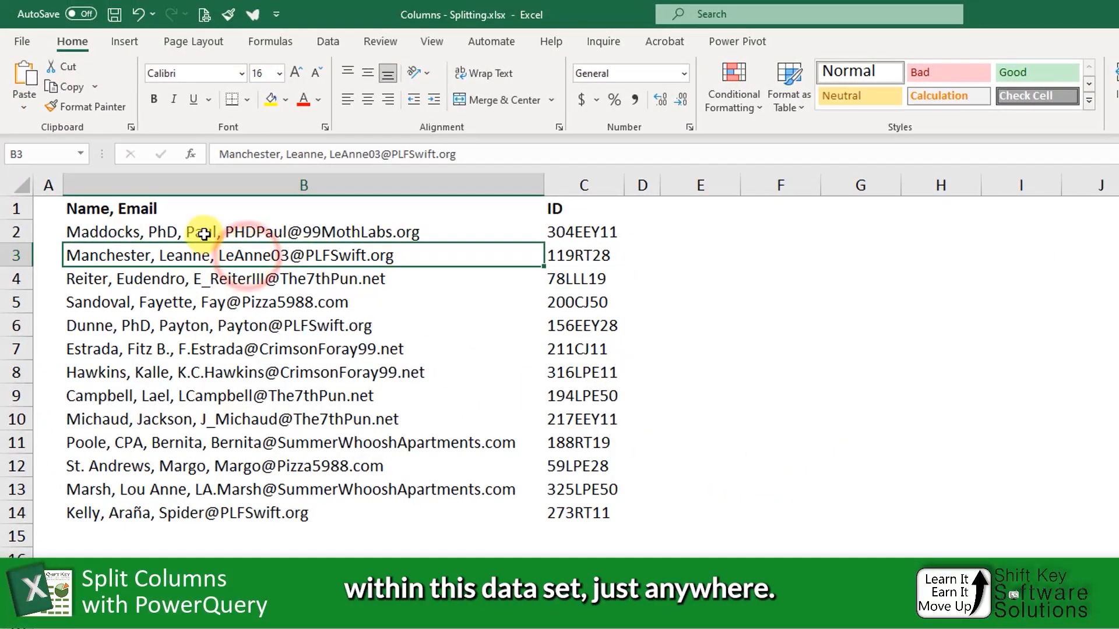
drag(210, 230, 500, 512)
click(241, 296)
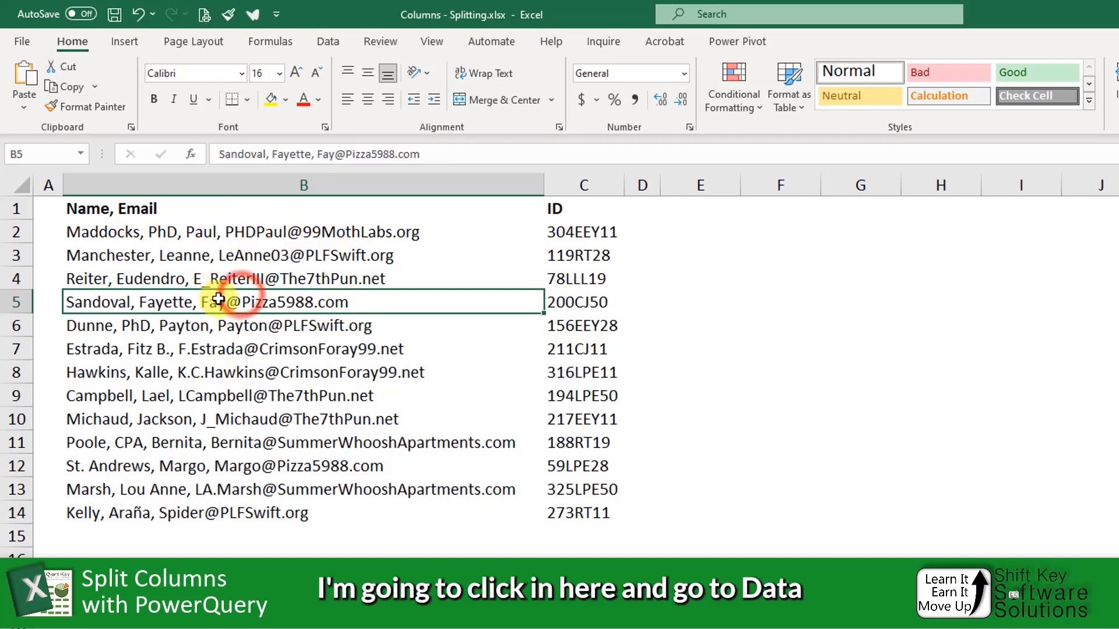
click(326, 41)
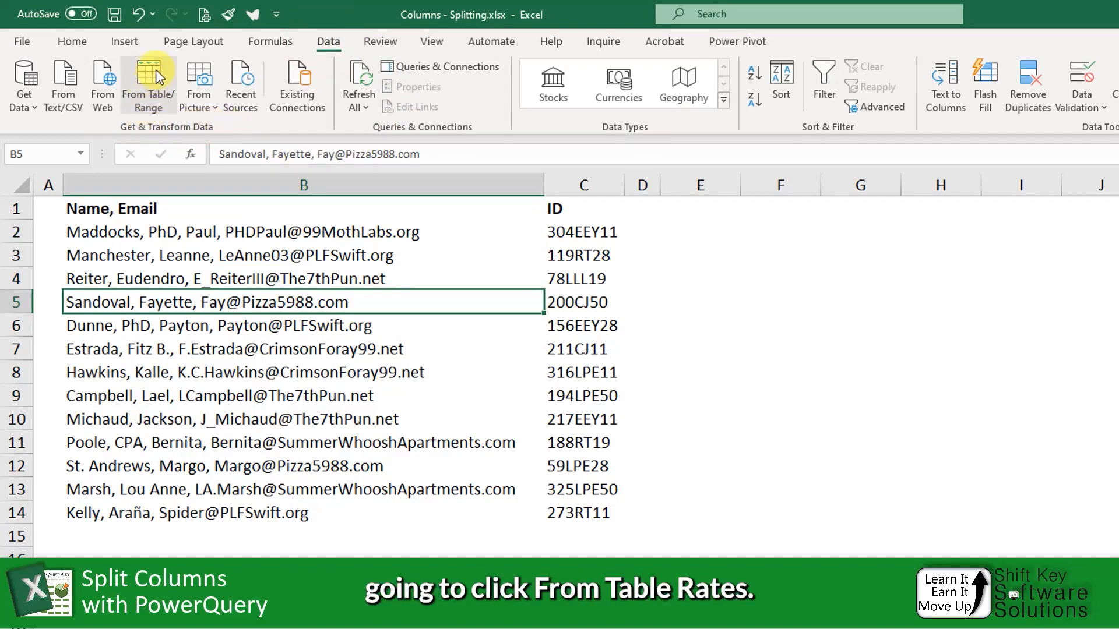
click(284, 273)
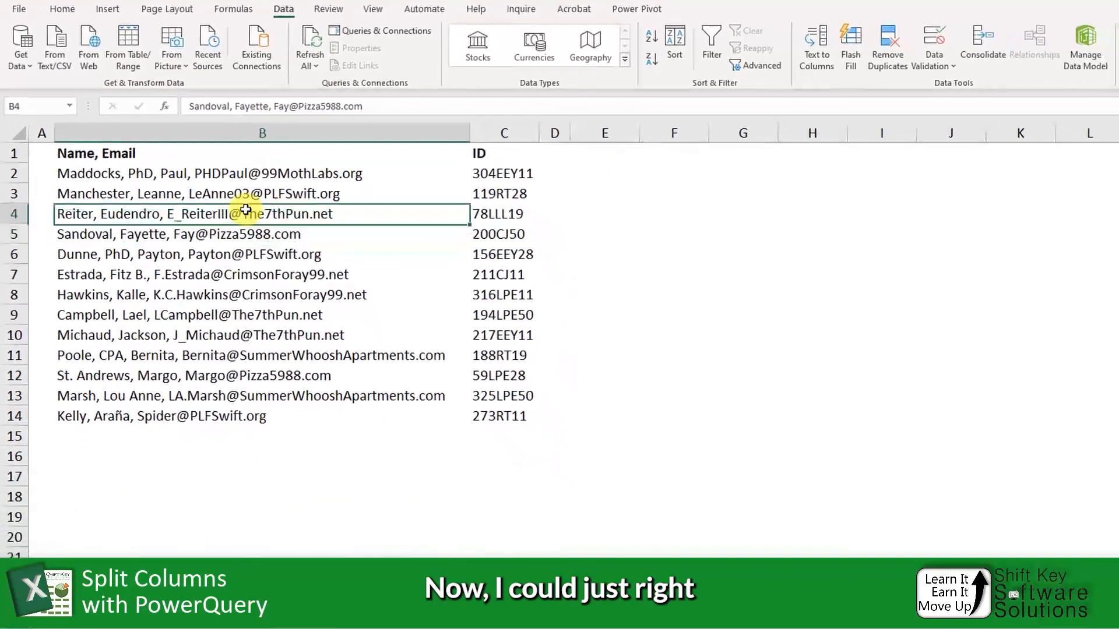
right_click(245, 212)
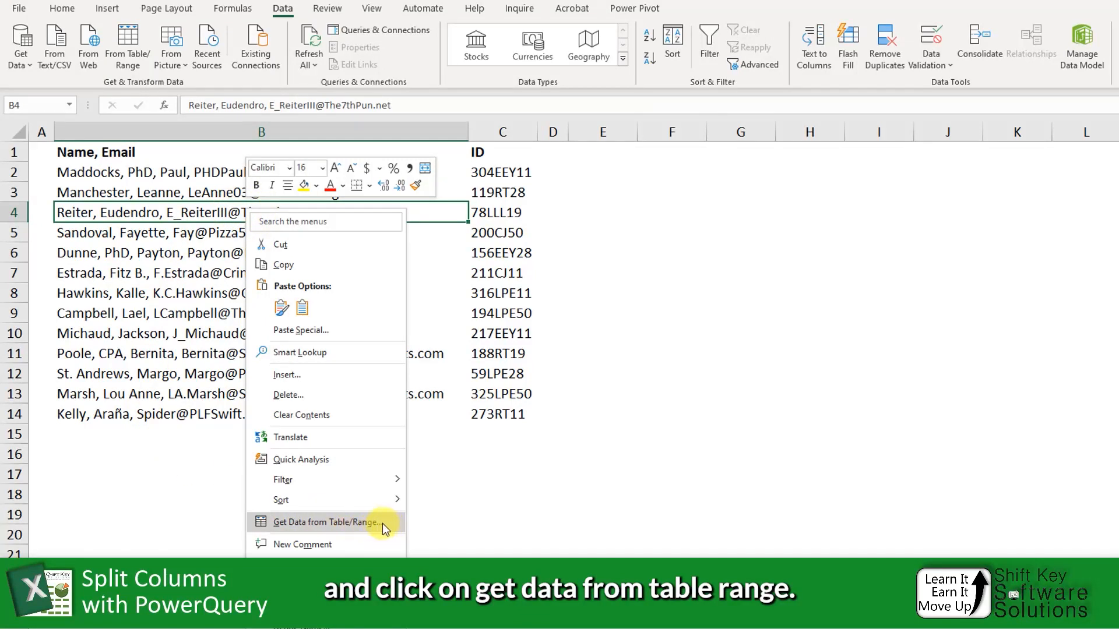
click(367, 522)
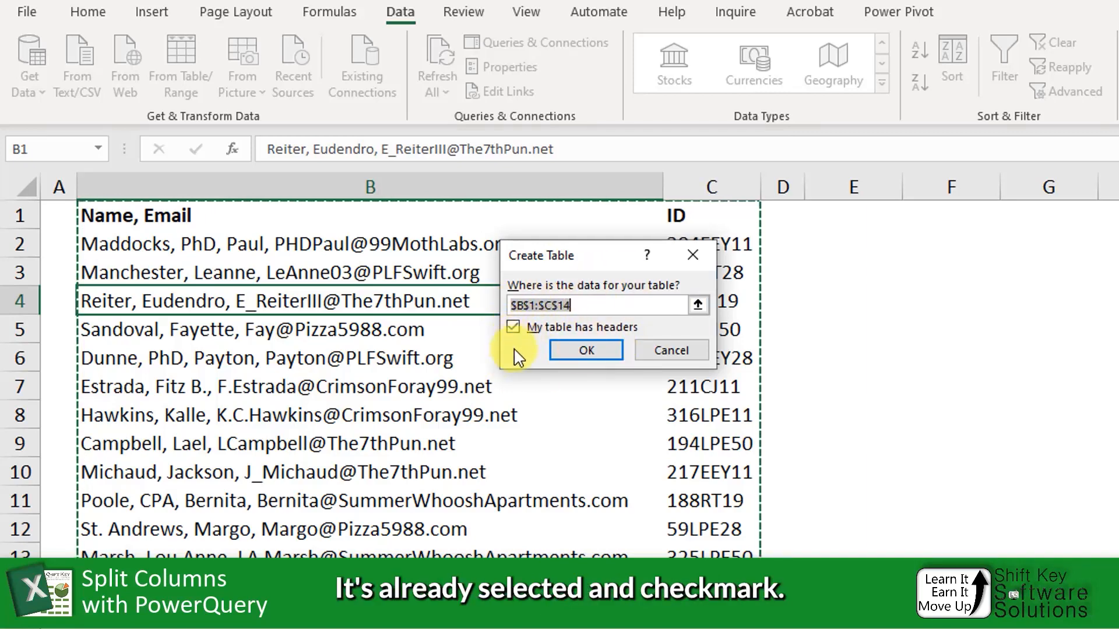
click(606, 351)
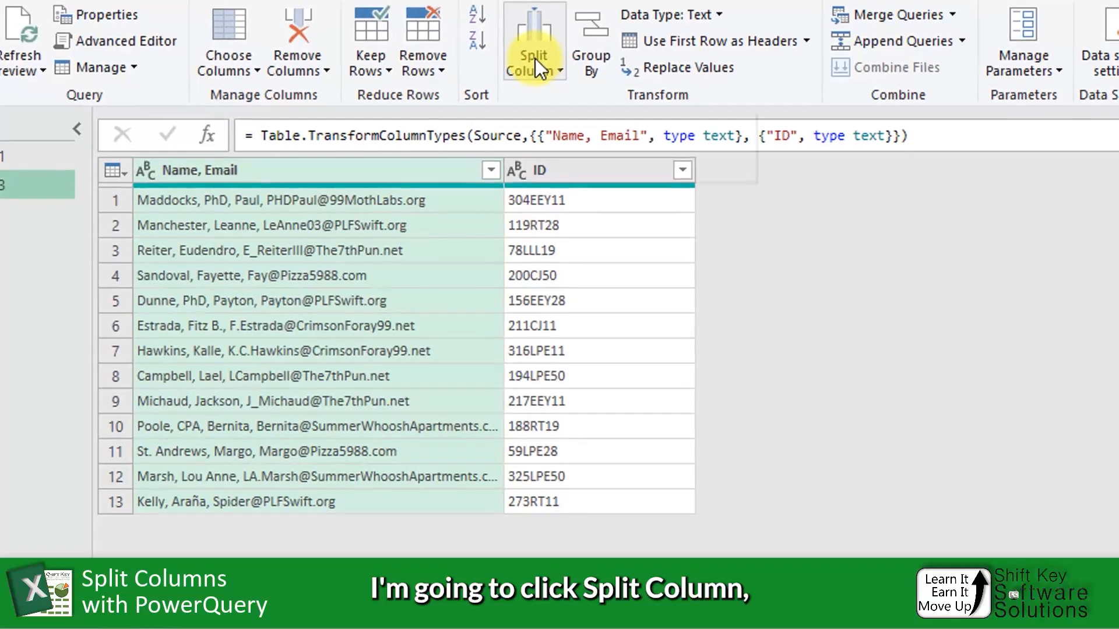
Split the Name, Email column at the right-most custom comma delimiter, and rename the second resulting column Email
click(535, 58)
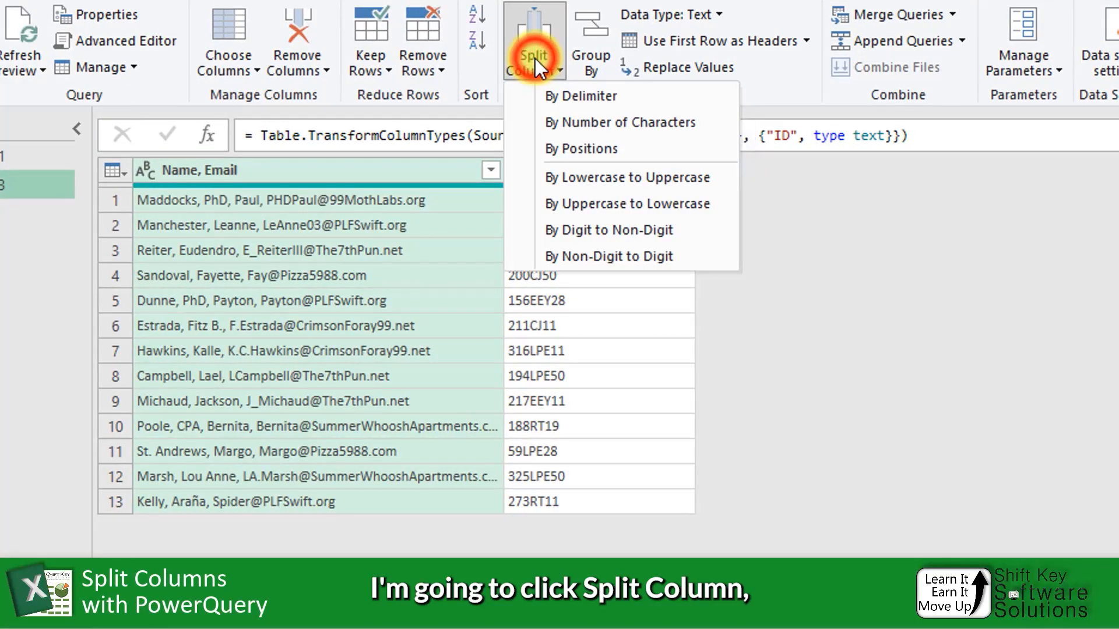
click(648, 96)
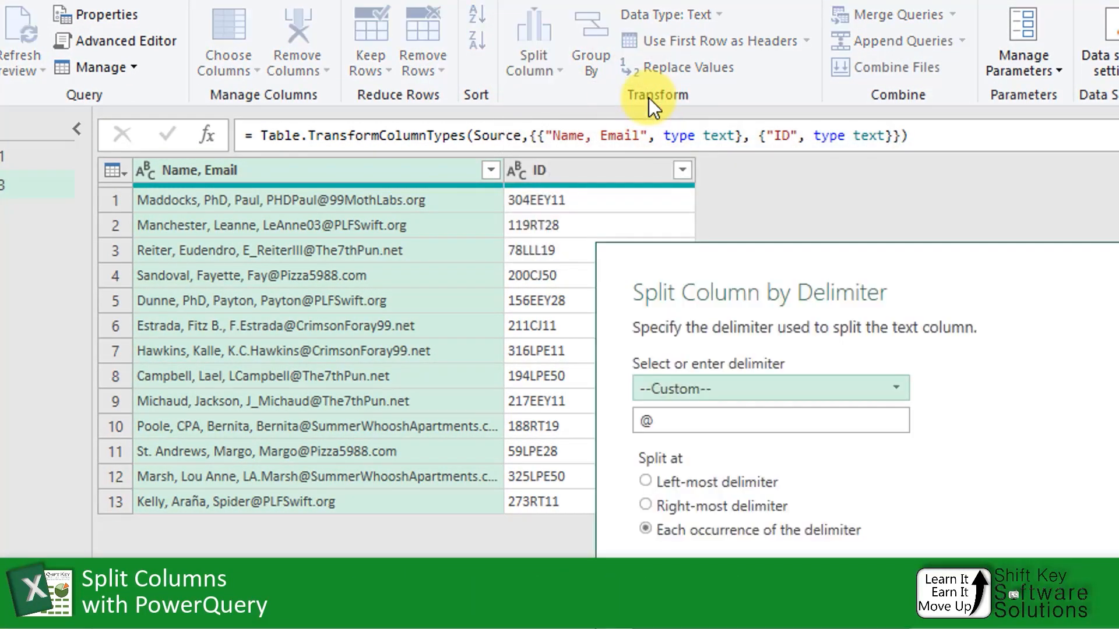
drag(996, 281, 728, 102)
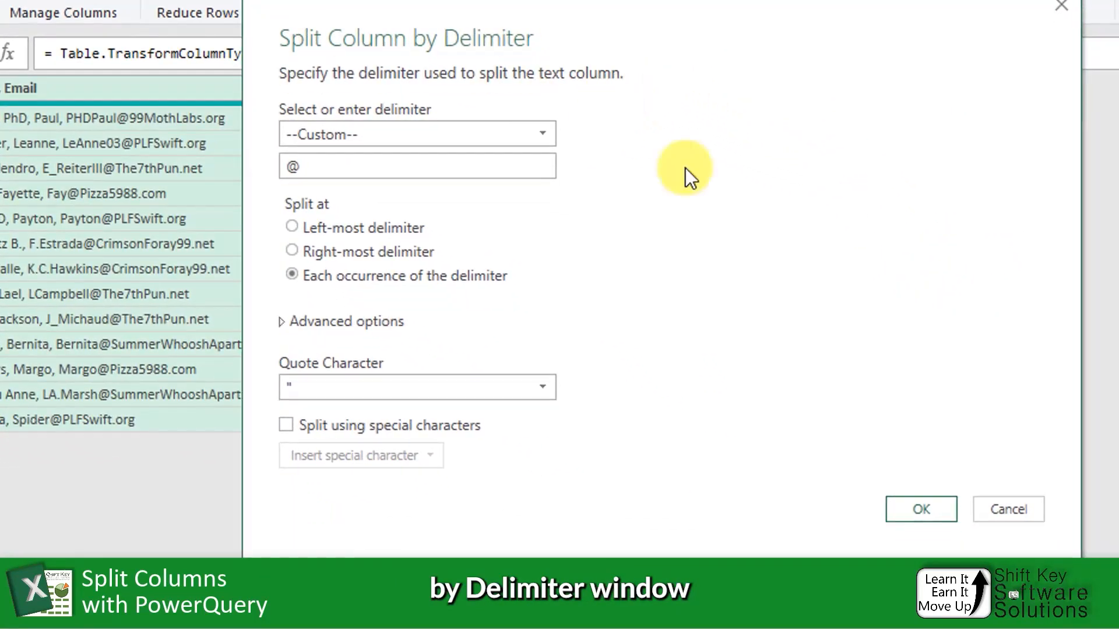
drag(367, 165, 268, 165)
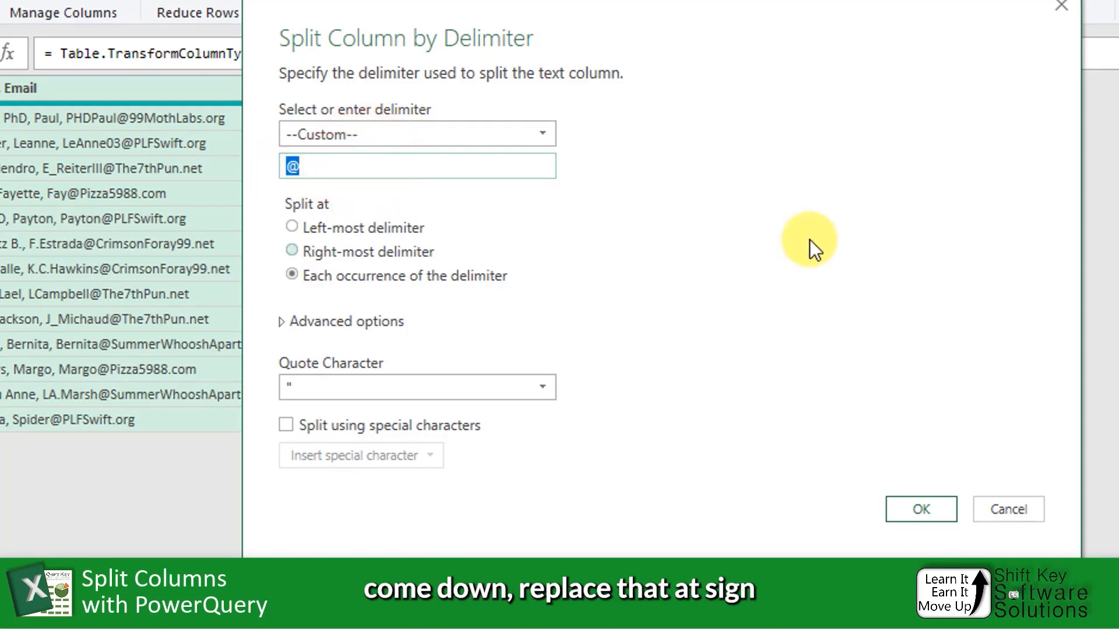
key(BackSpace)
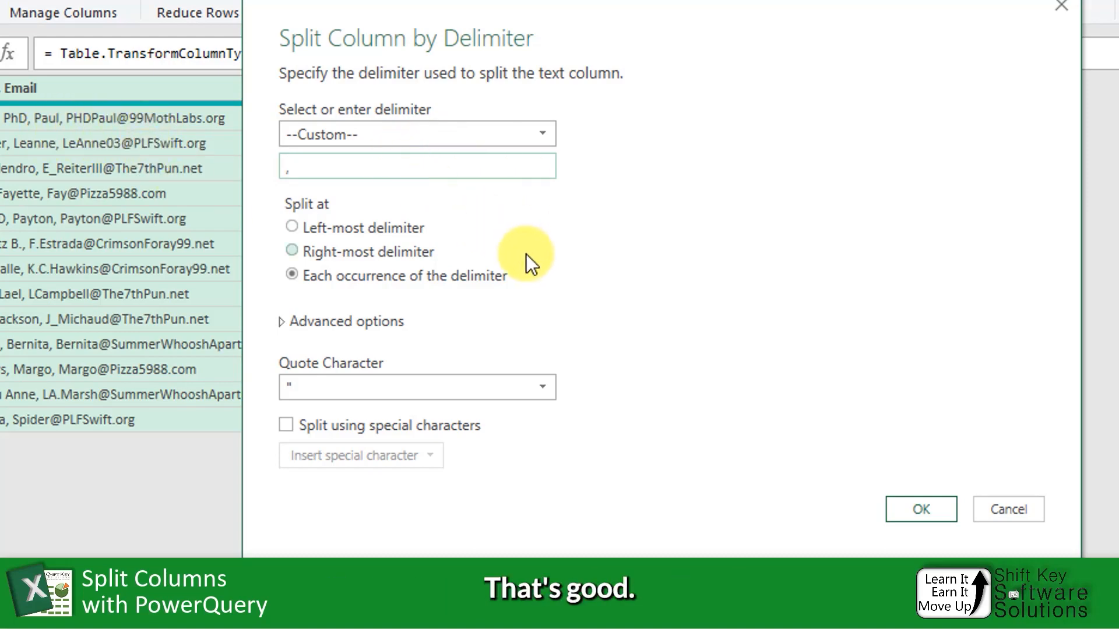
click(348, 255)
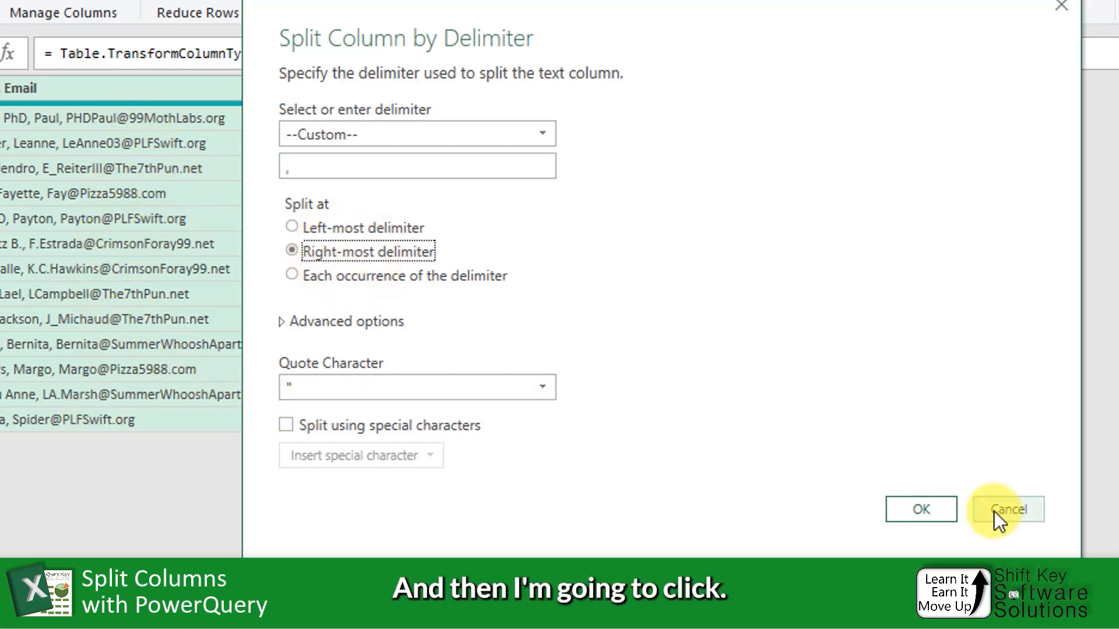
click(930, 508)
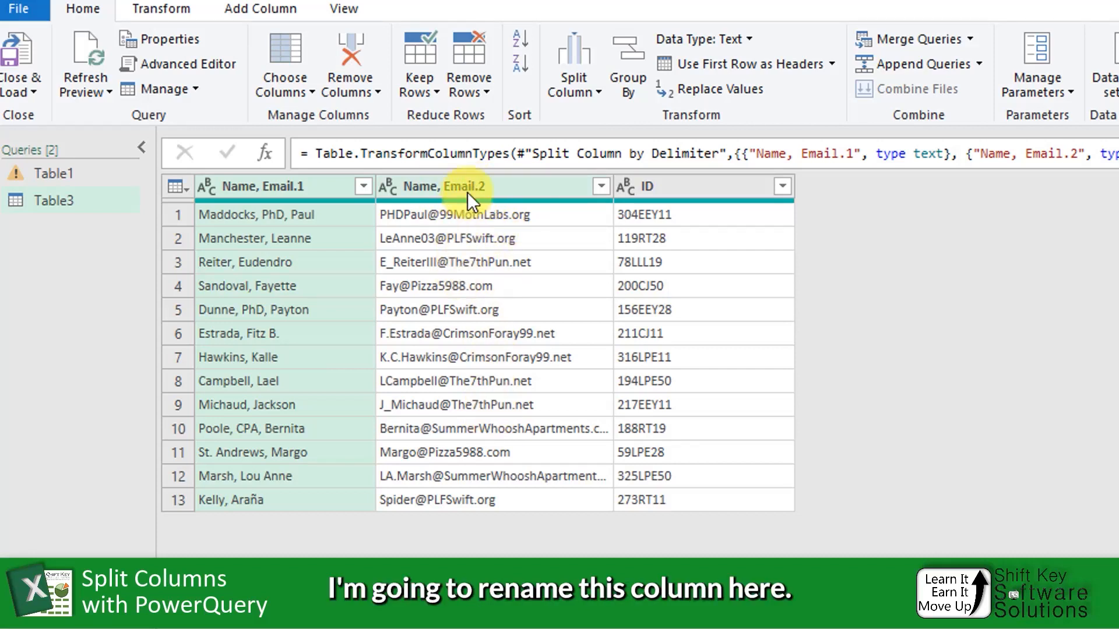
double_click(510, 187)
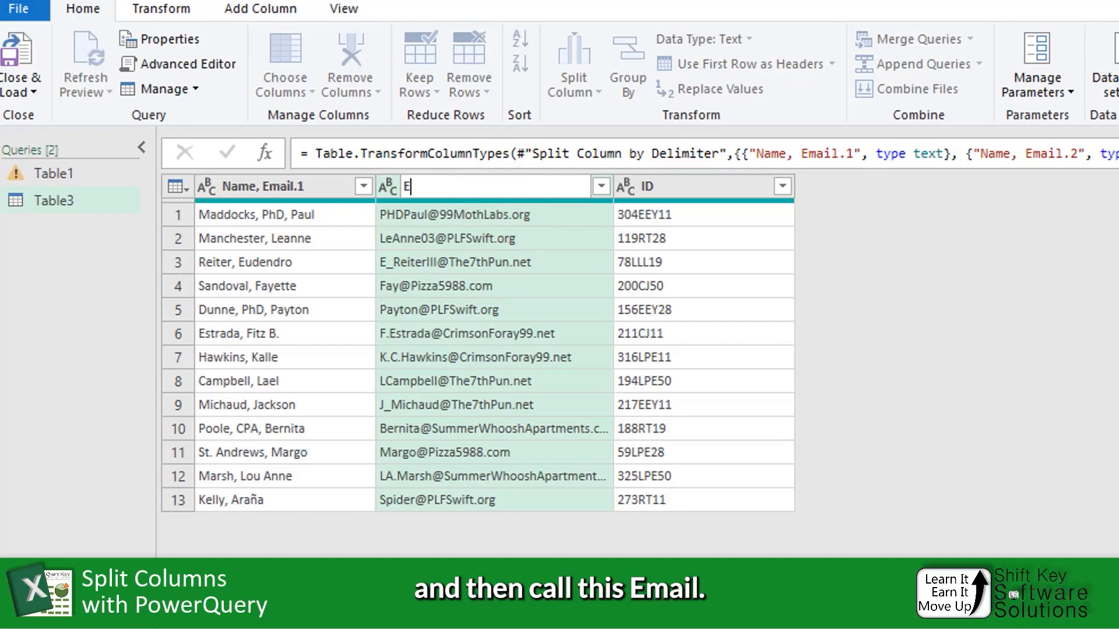
key(Return)
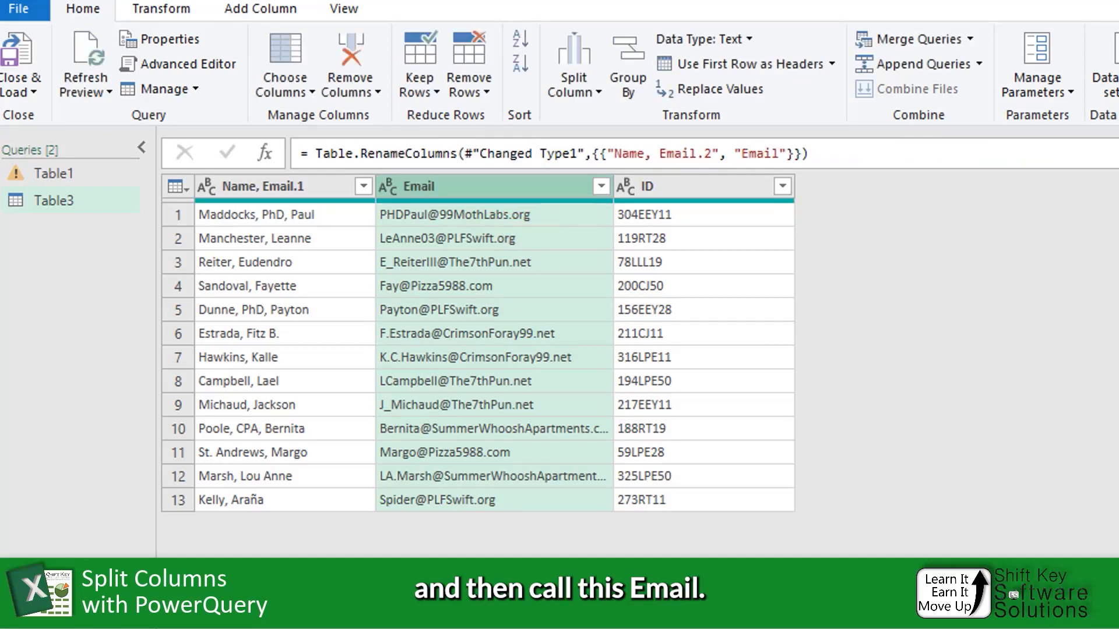
Split the Name, Email.1 column at the right-most custom delimiter, a comma followed by a space
click(278, 185)
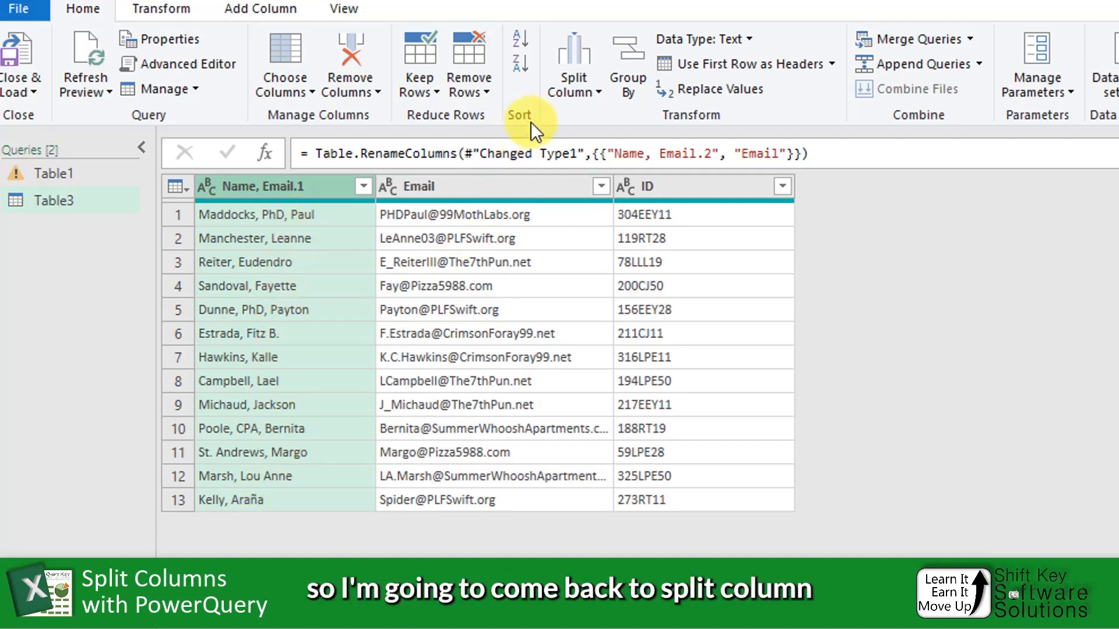
click(588, 89)
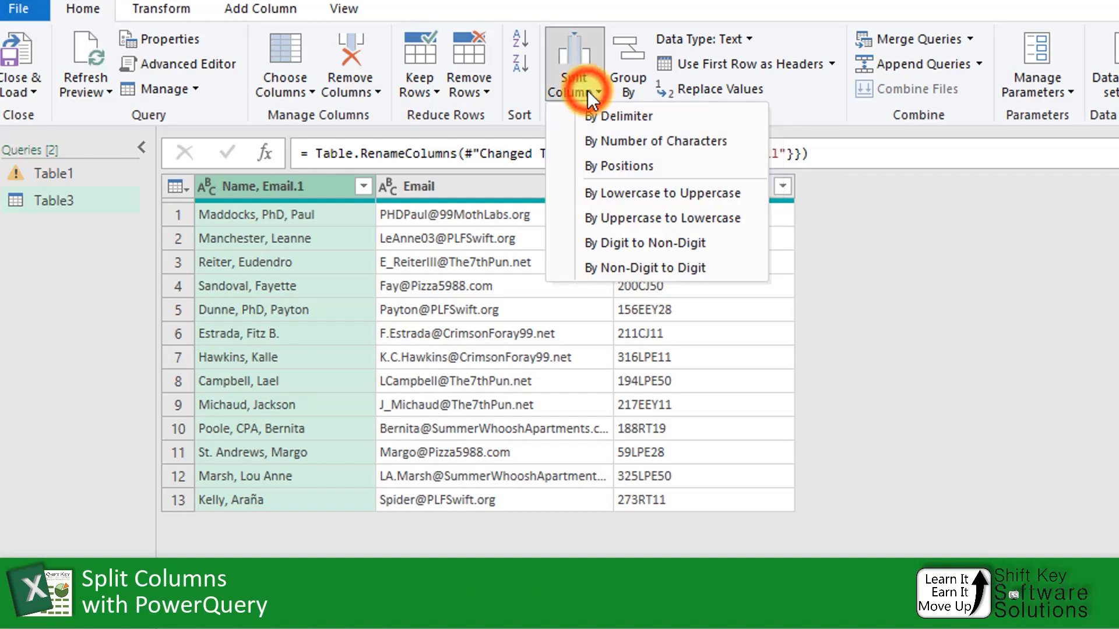
click(670, 117)
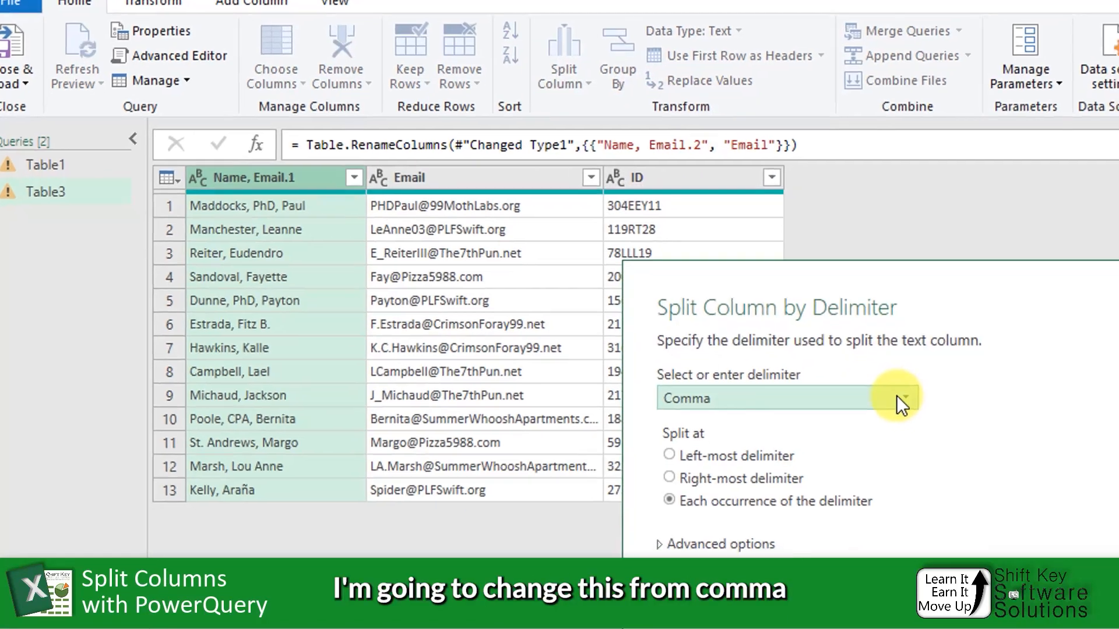
click(915, 407)
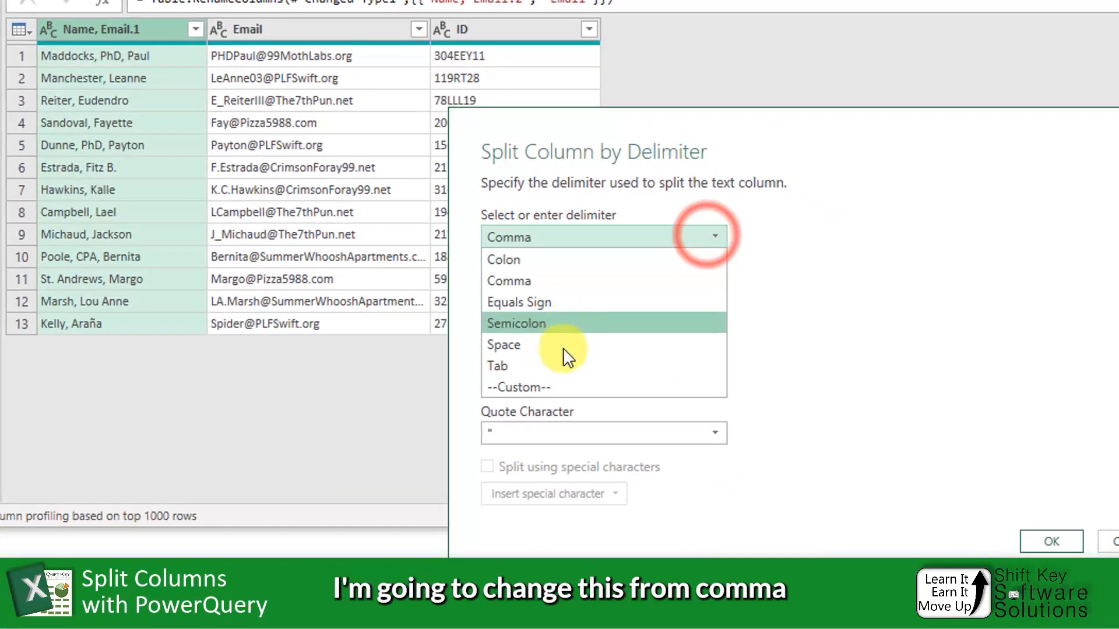
click(564, 387)
click(568, 261)
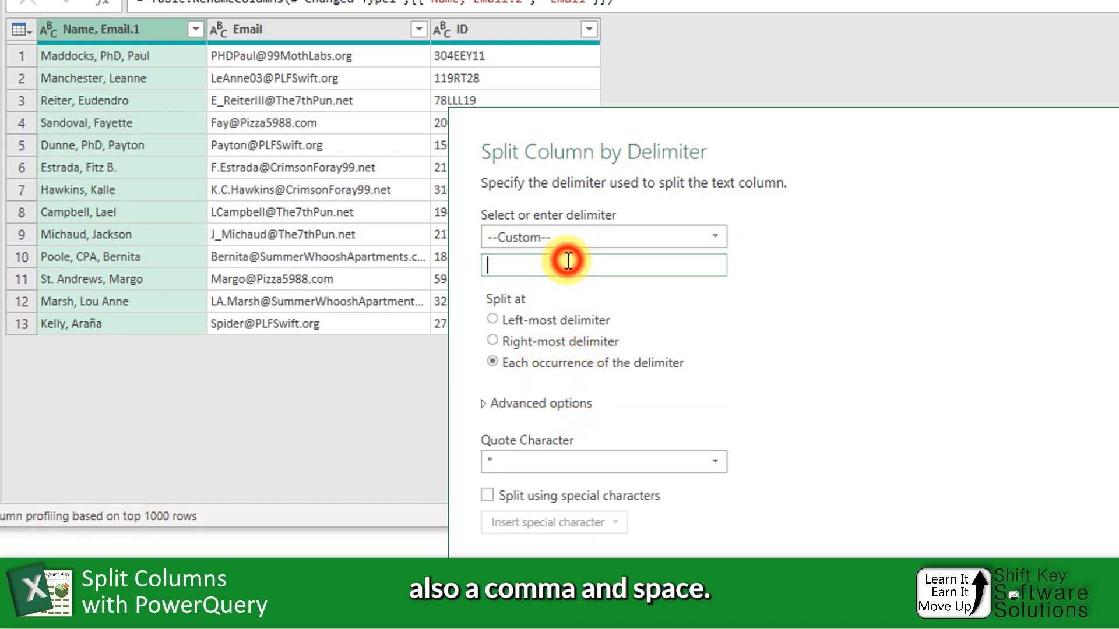
text(,)
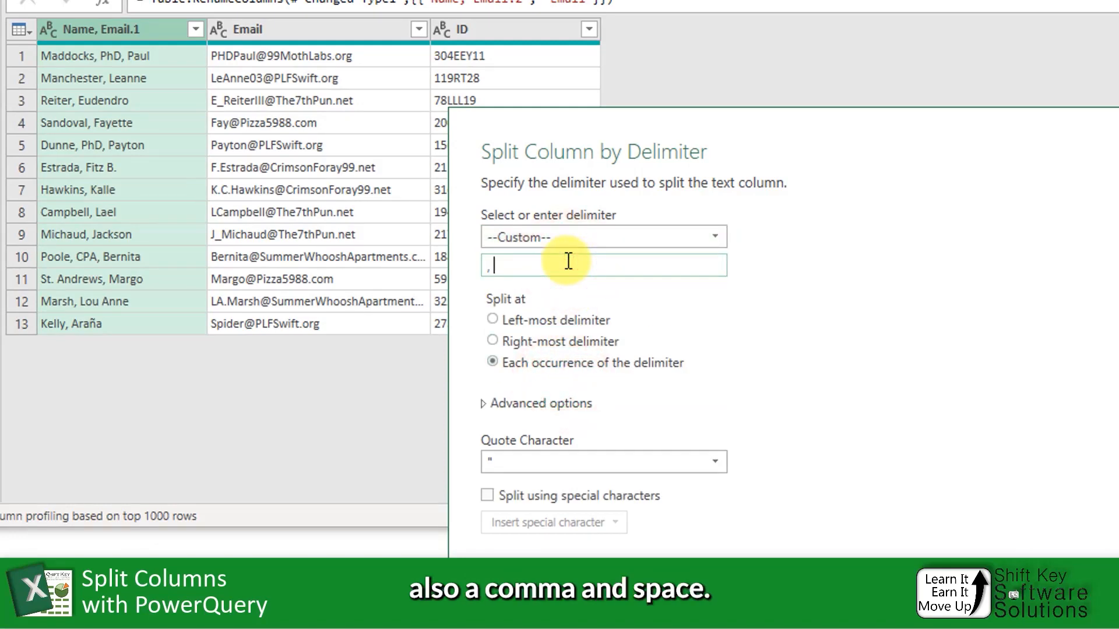
click(547, 344)
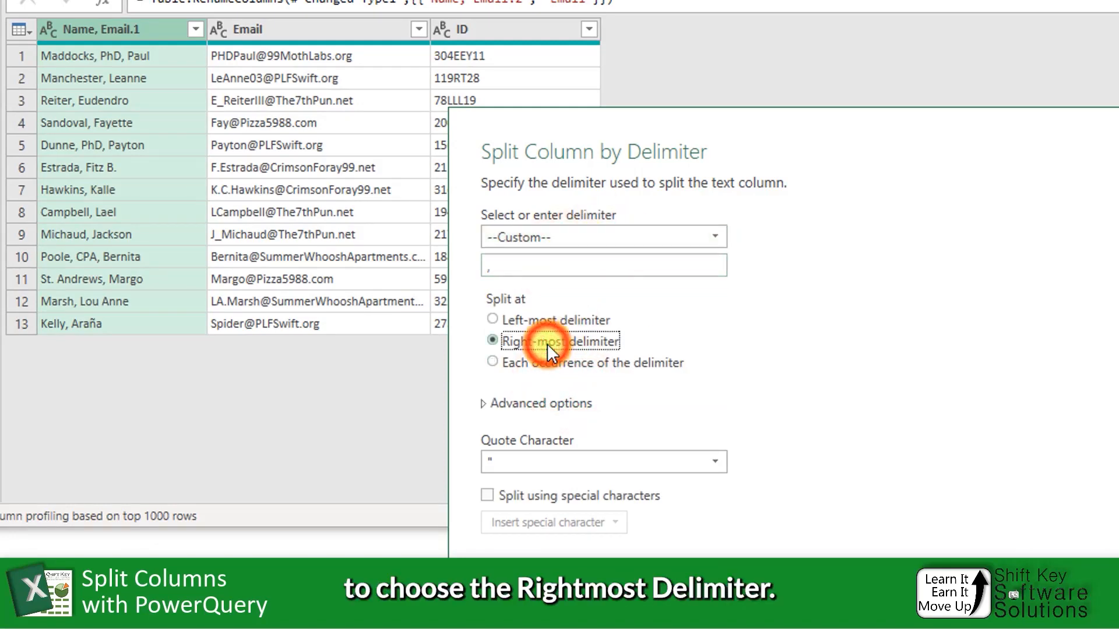
click(1060, 571)
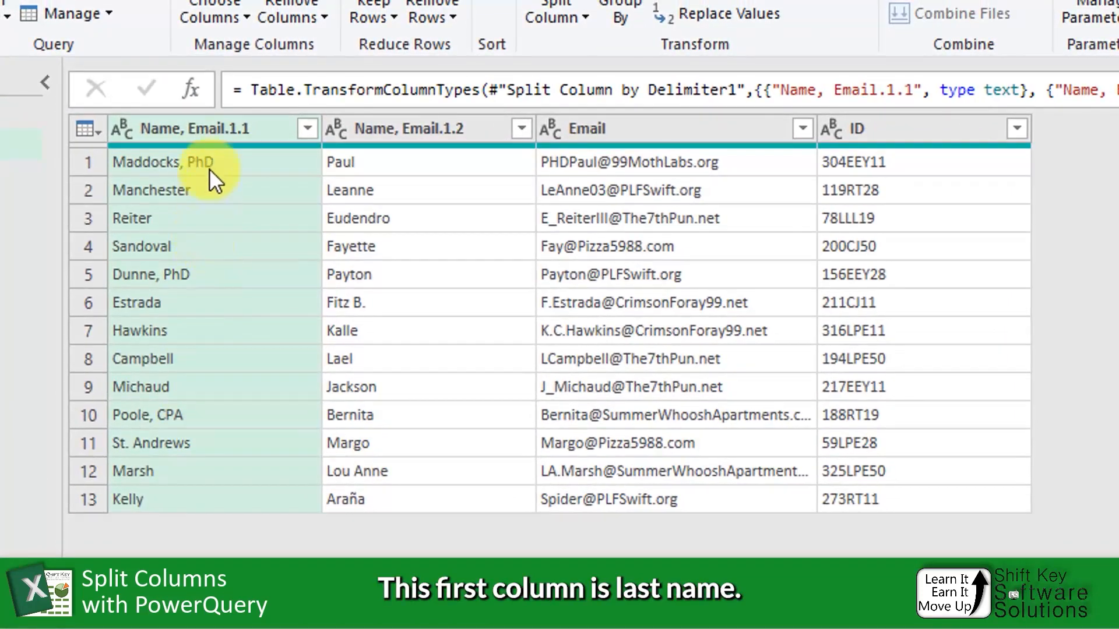
Rename the two columns produced by the name split to Lname and Fname
double_click(223, 127)
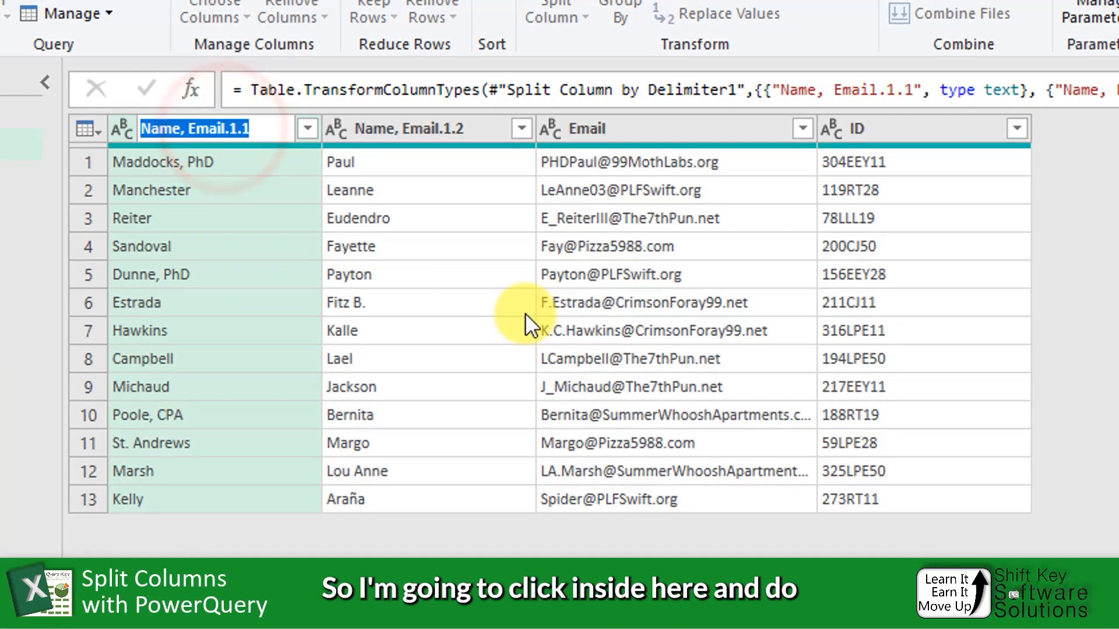
text(Lname)
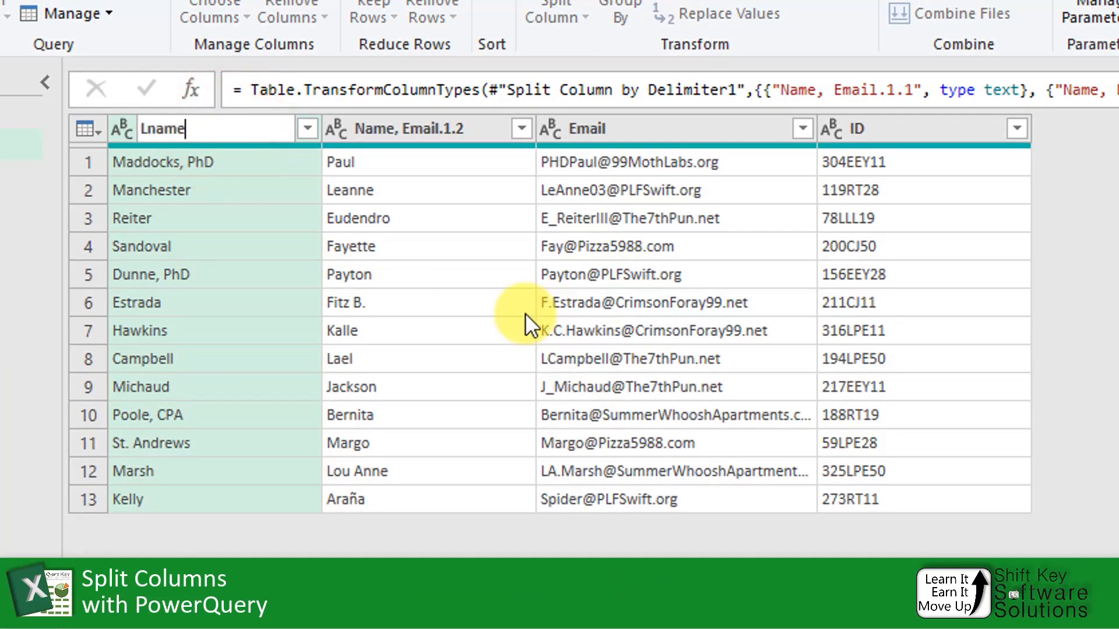
double_click(445, 129)
text(Fname)
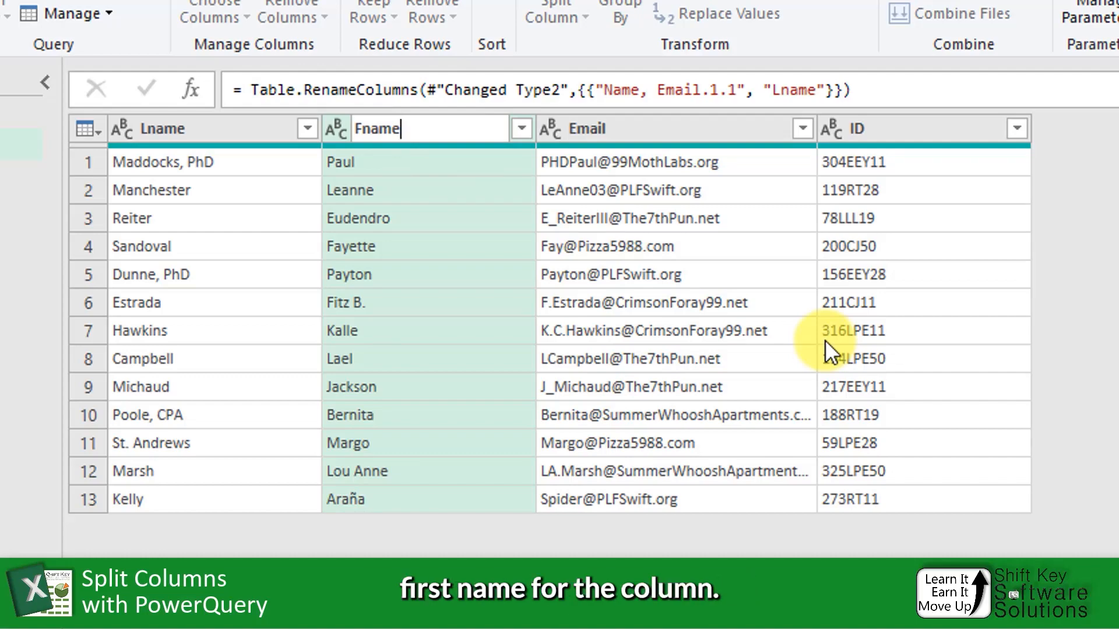
key(Return)
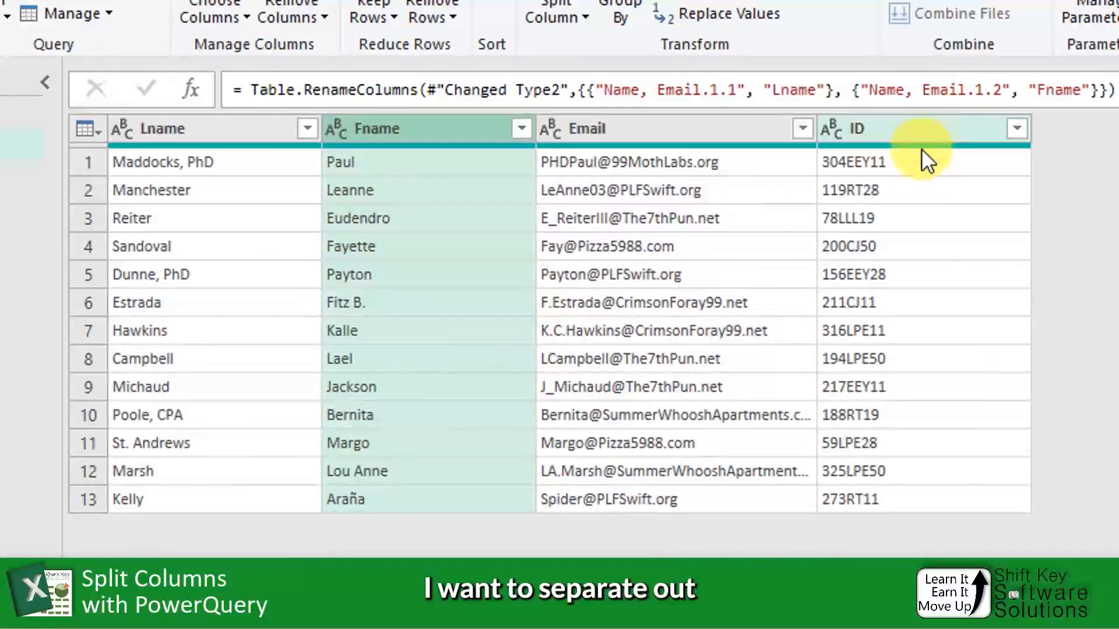
Duplicate the ID column
click(903, 131)
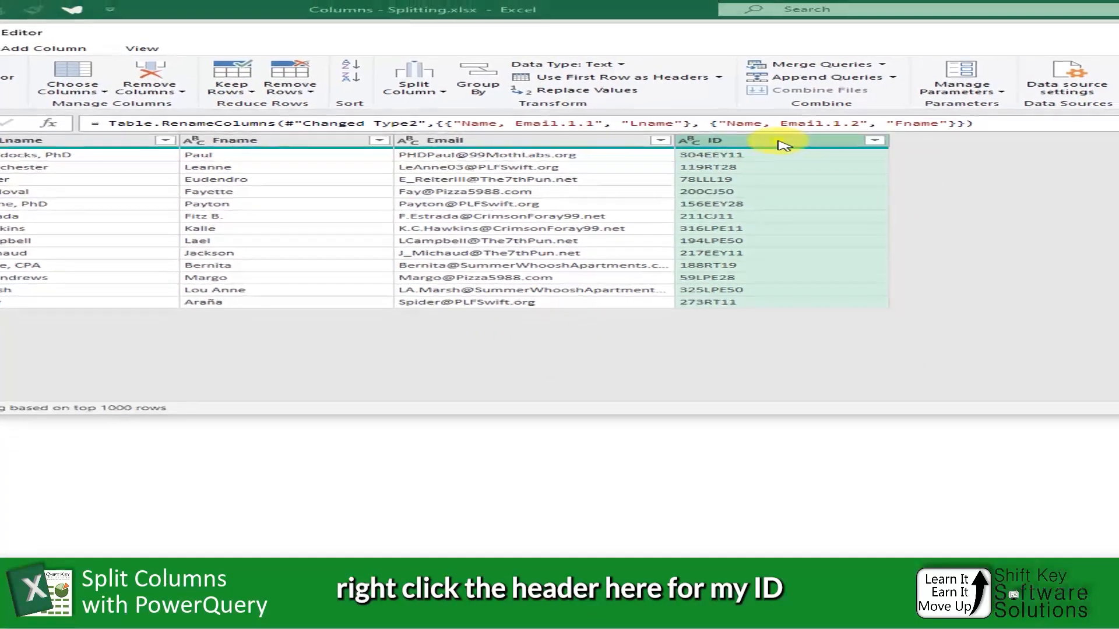
right_click(853, 139)
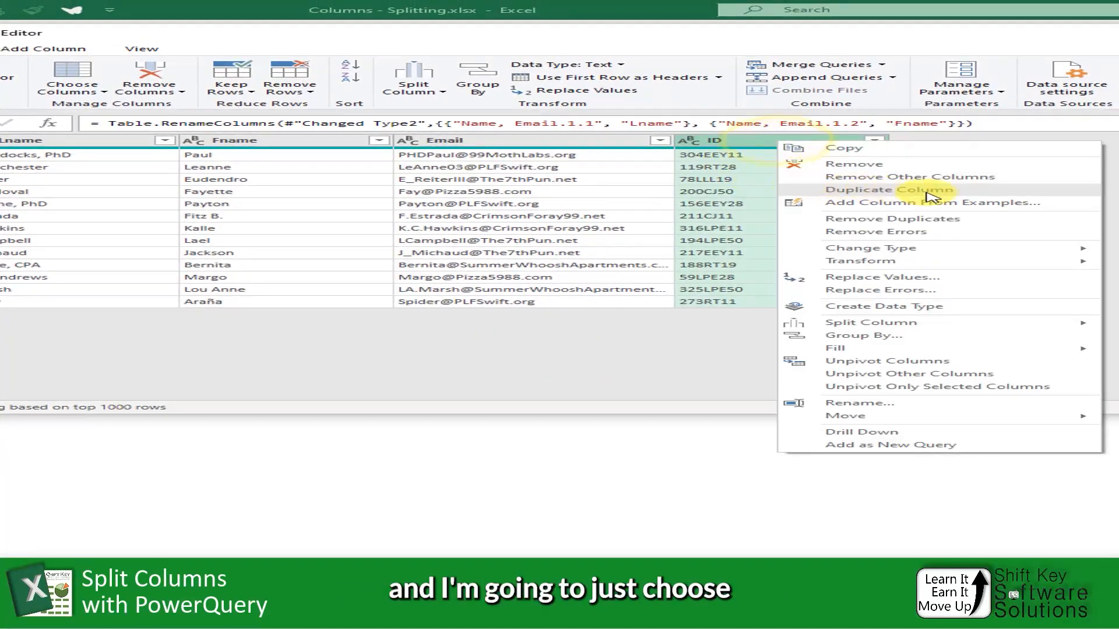
click(954, 191)
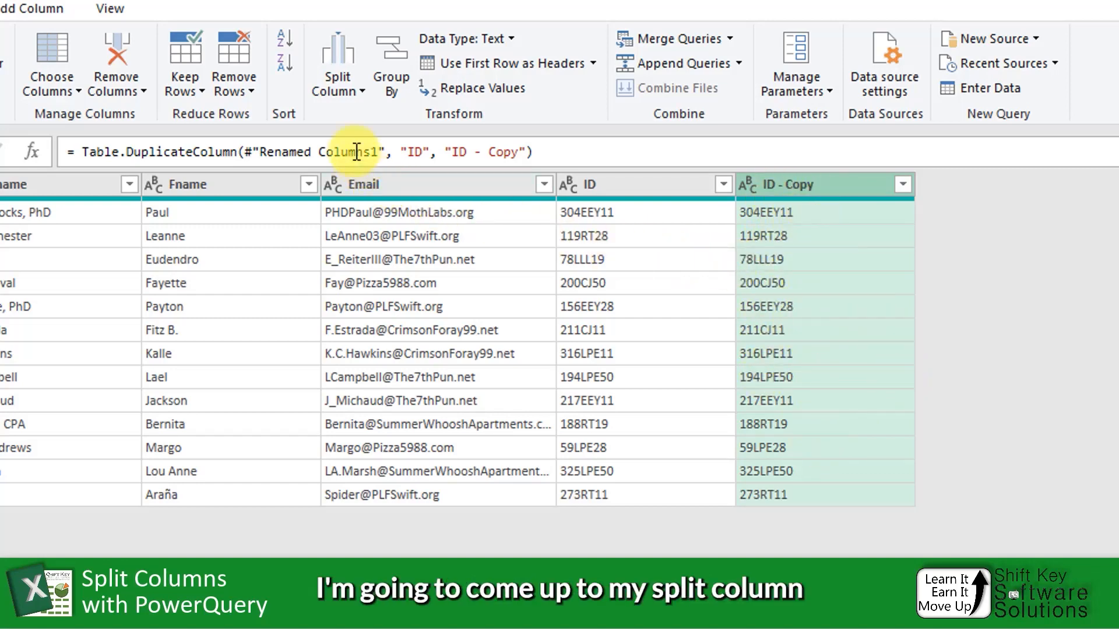
Split the duplicated ID column by non-digit to digit and remove the resulting column of trailing numbers
click(350, 90)
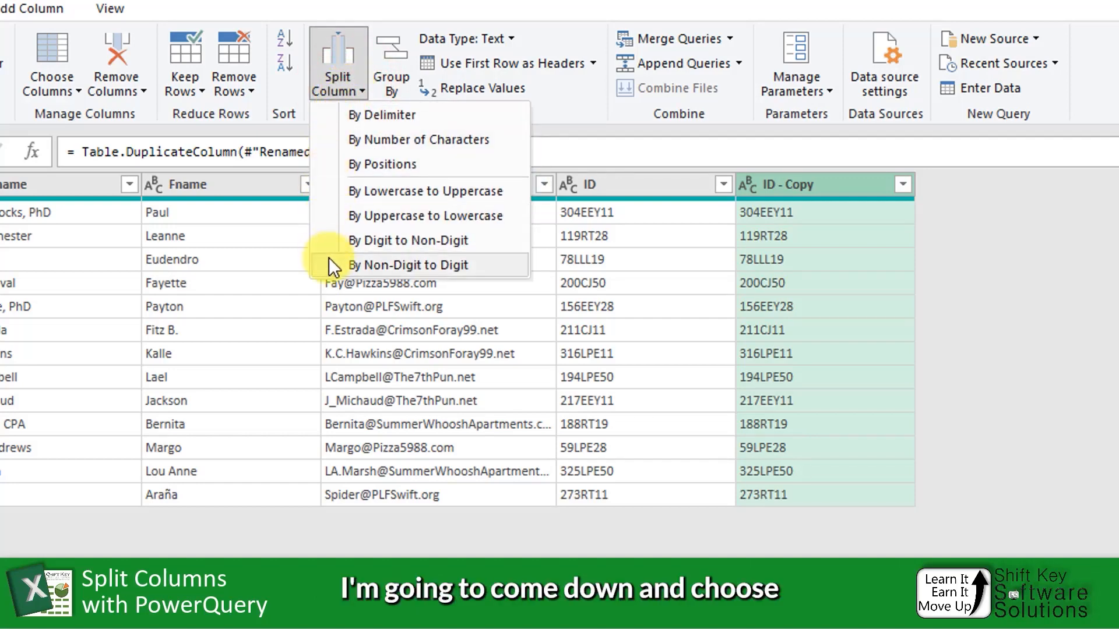
click(397, 266)
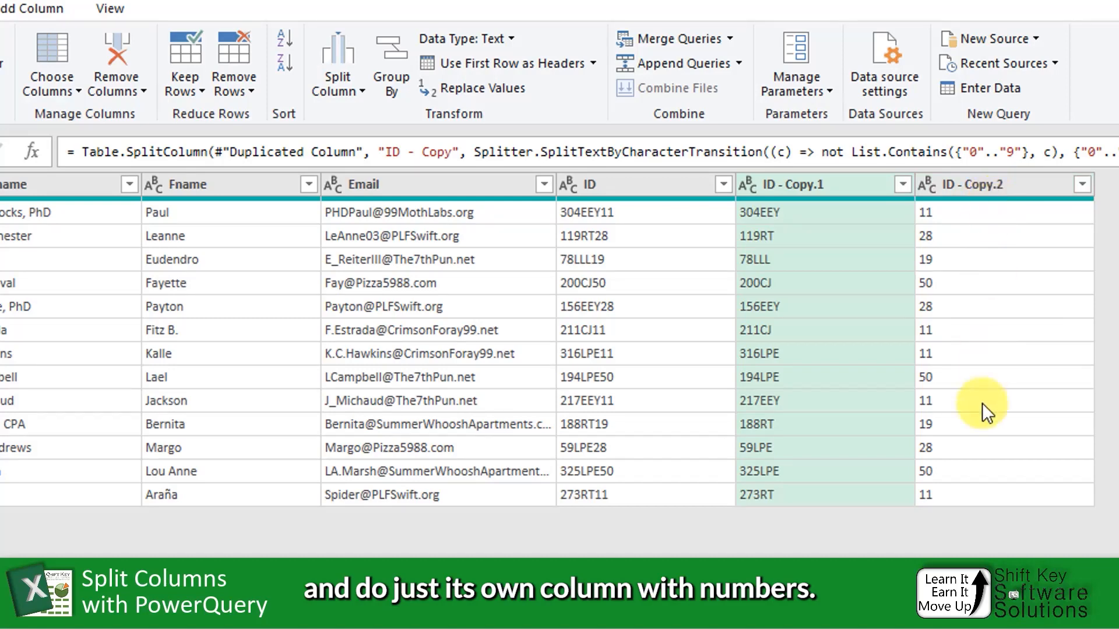
right_click(984, 187)
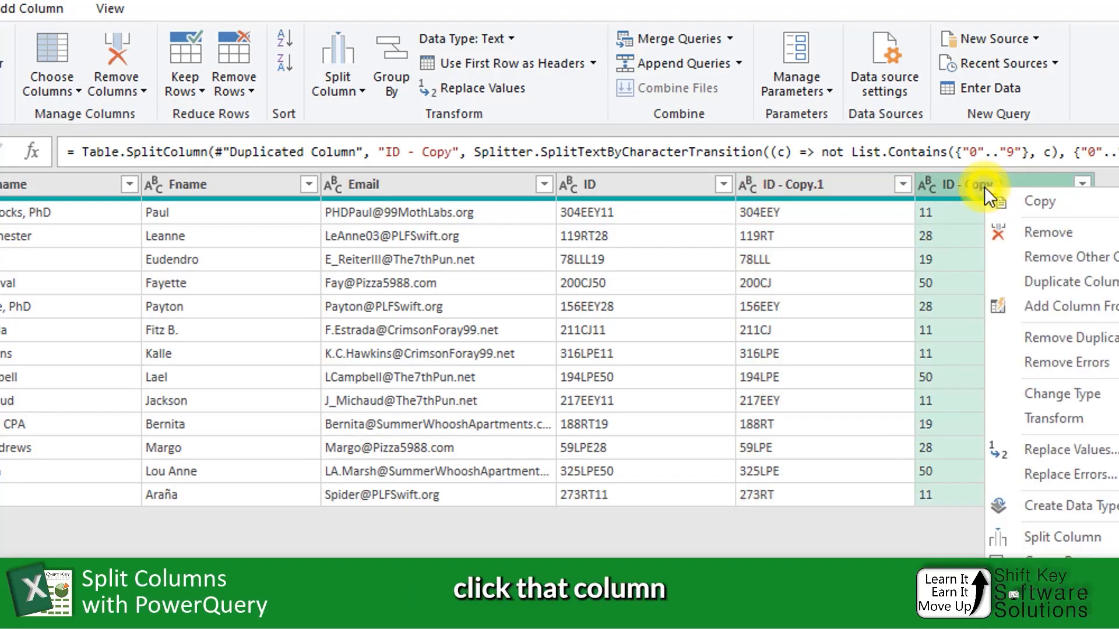
click(1079, 237)
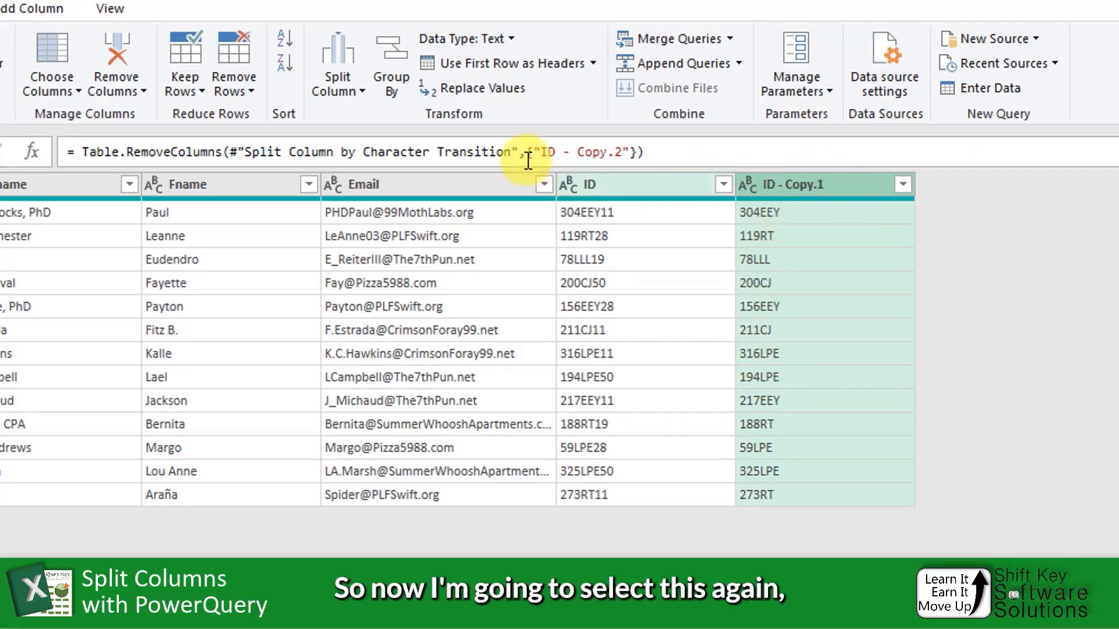
Split the ID - Copy.1 column by digit to non-digit and remove the resulting column of leading numbers
click(345, 89)
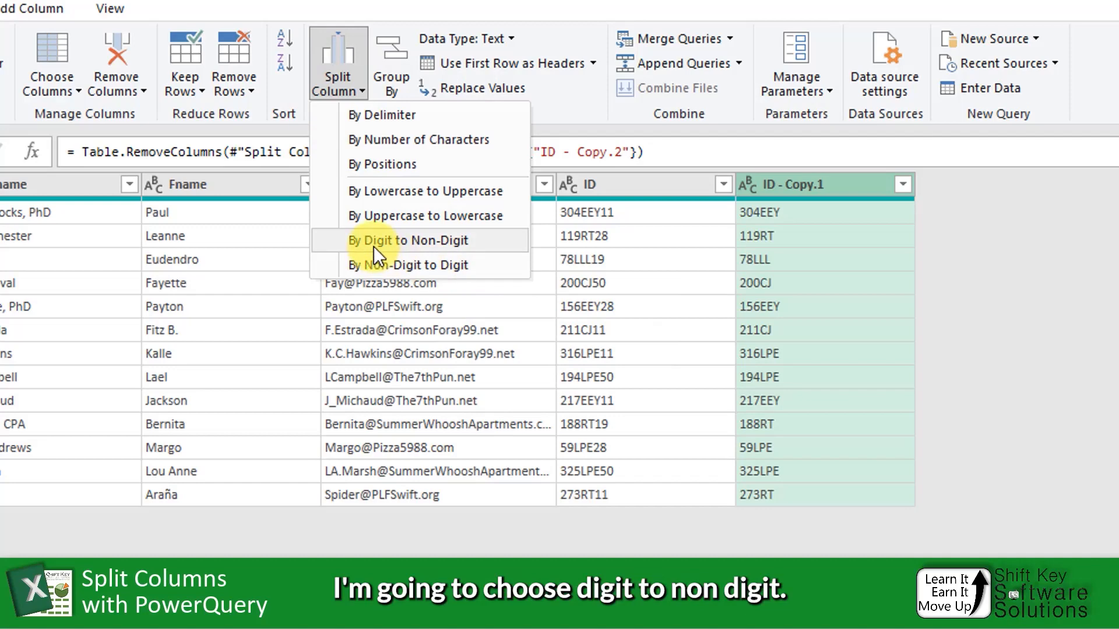
click(425, 242)
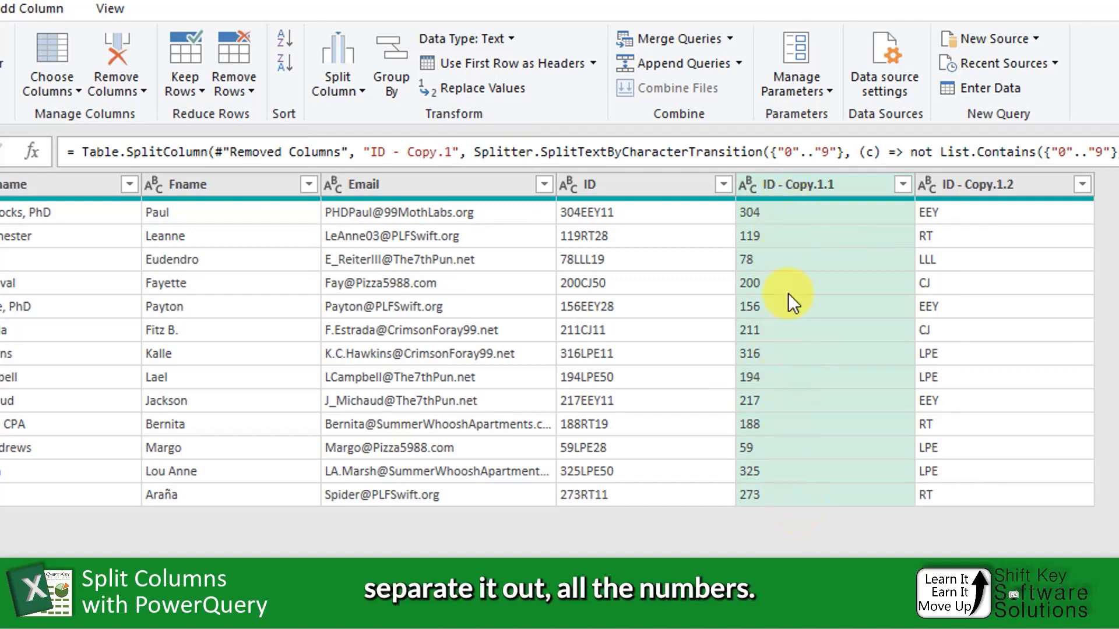
right_click(816, 187)
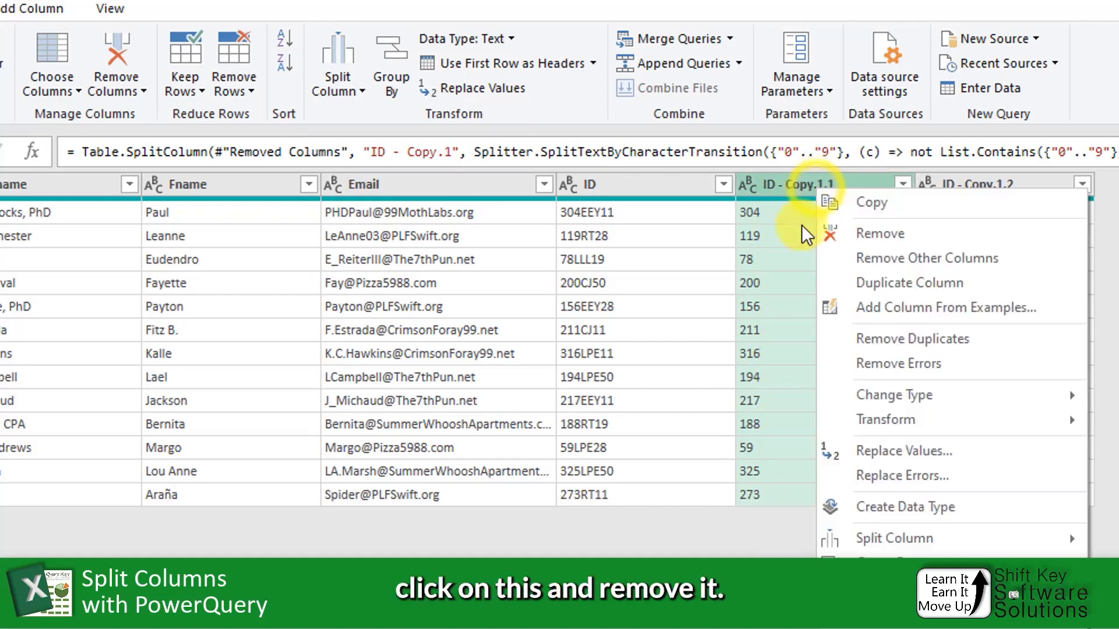
click(887, 234)
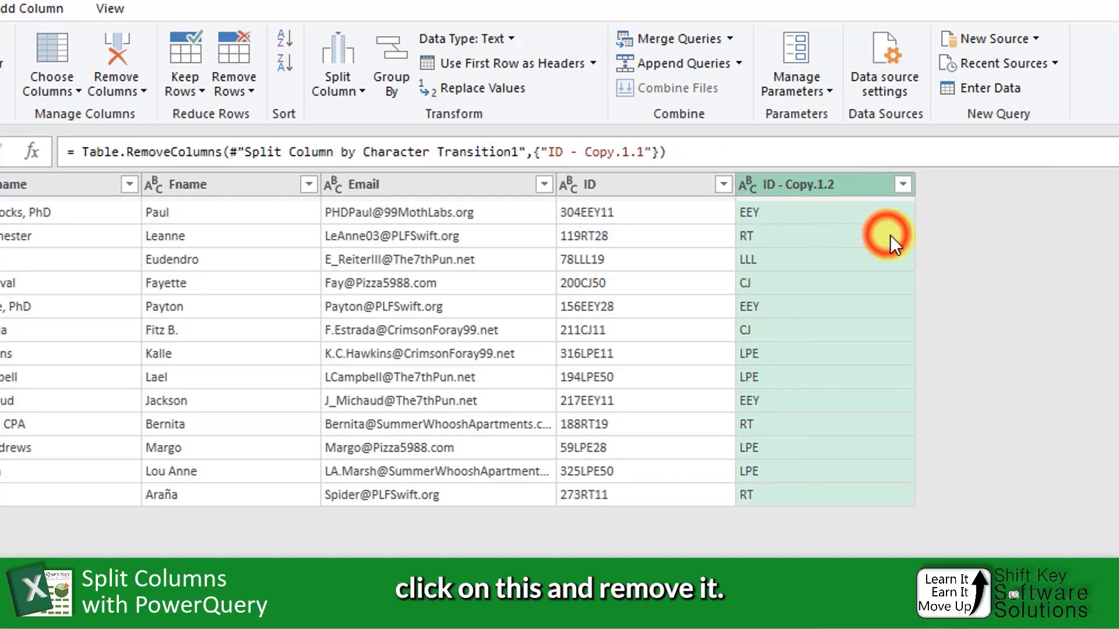
Rename the remaining column of department letters to ID Dept
double_click(807, 188)
text(ID Dept)
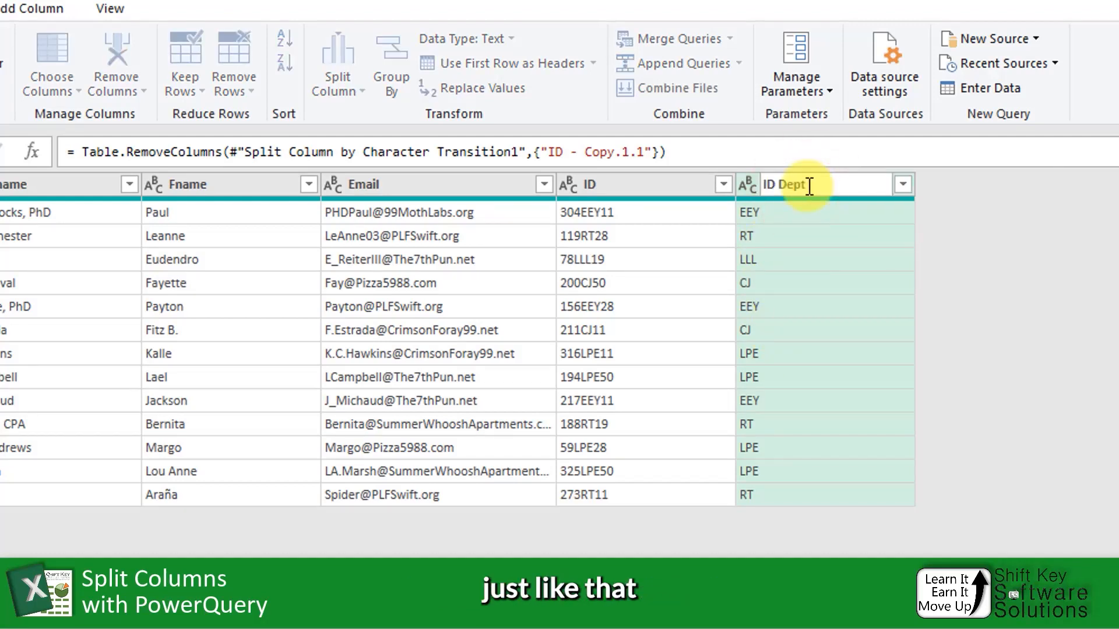
key(Return)
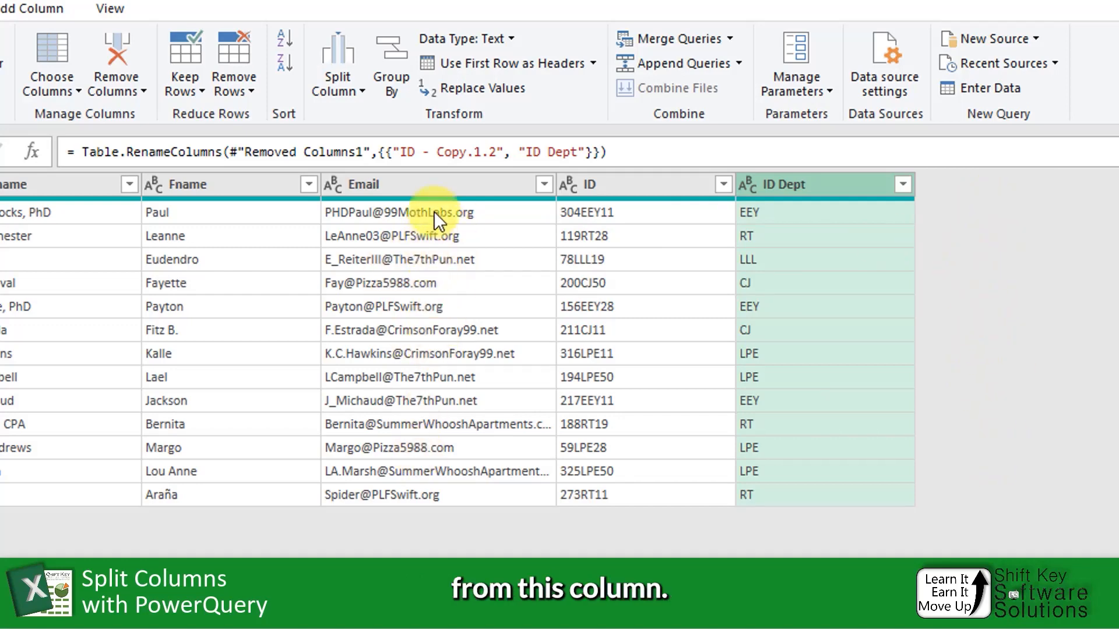
Add a column from examples based on the Email column only, using 99MothLabs.org as the first row's sample value
click(436, 187)
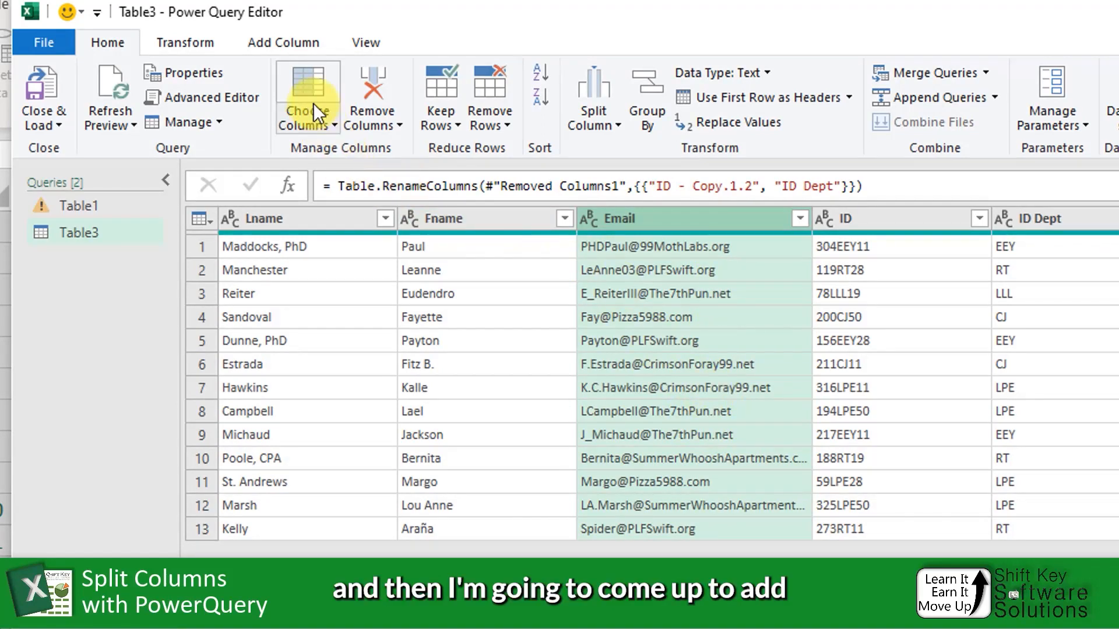
click(286, 43)
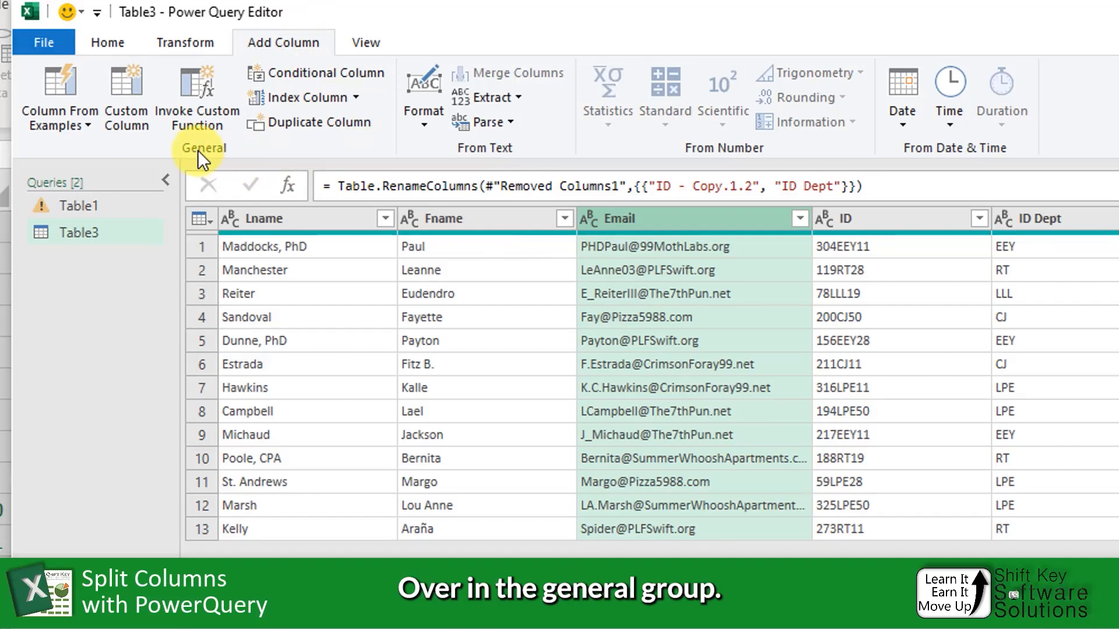
click(74, 118)
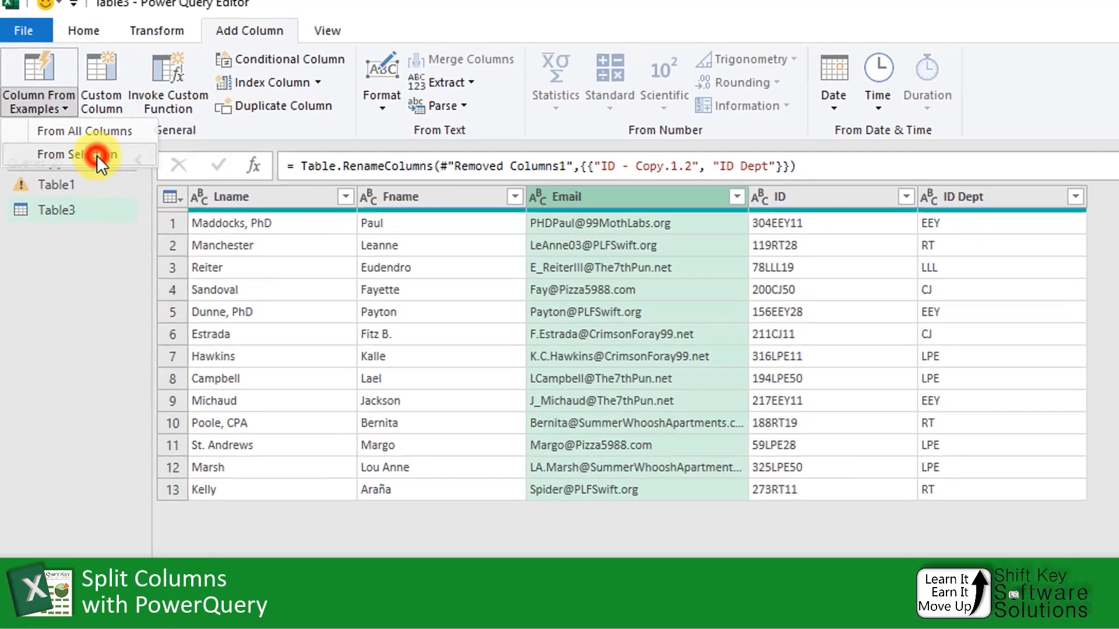
click(117, 174)
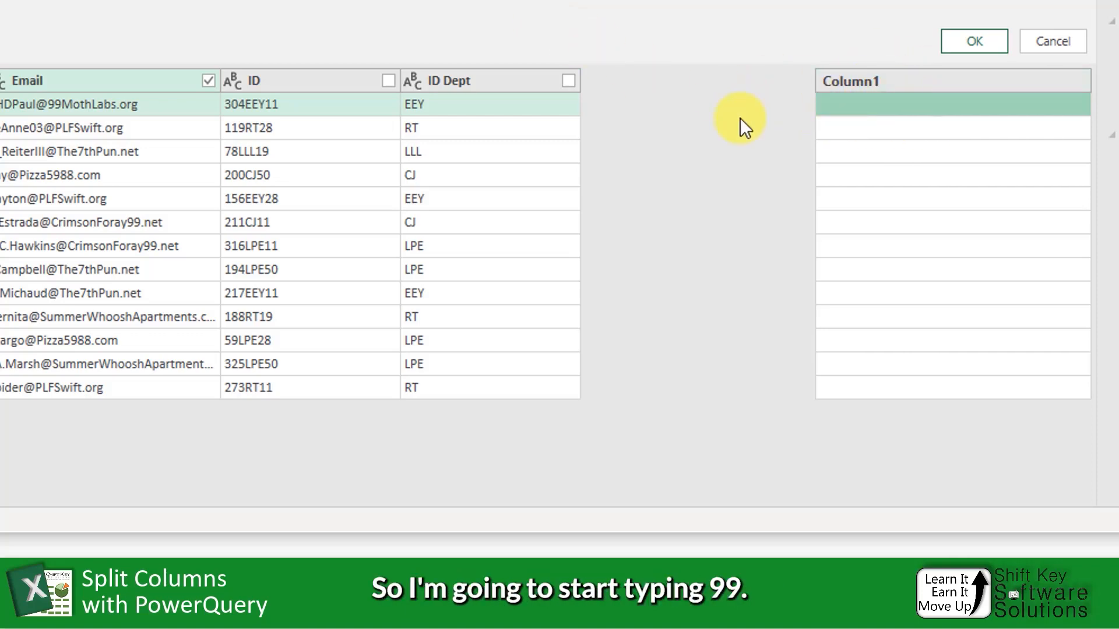
text(99)
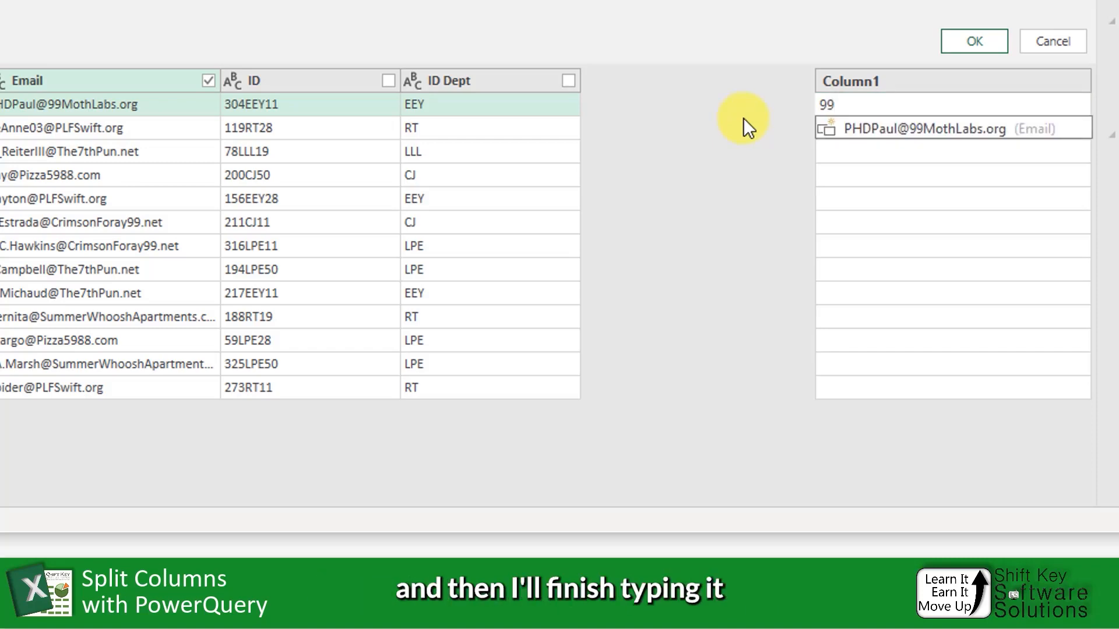
text(MothLabs.org)
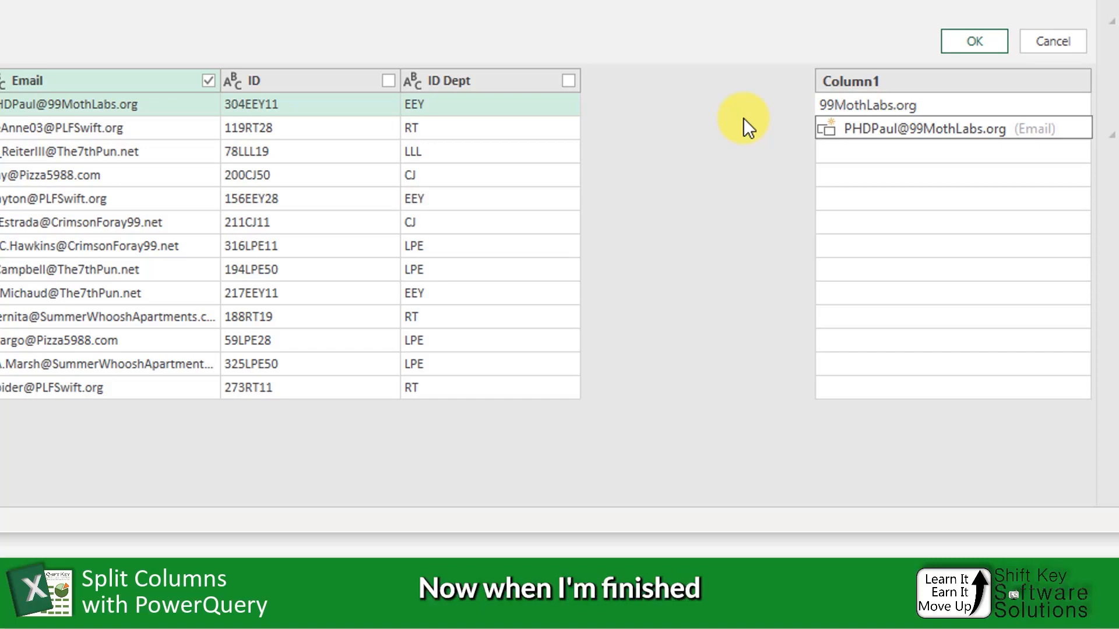
key(Return)
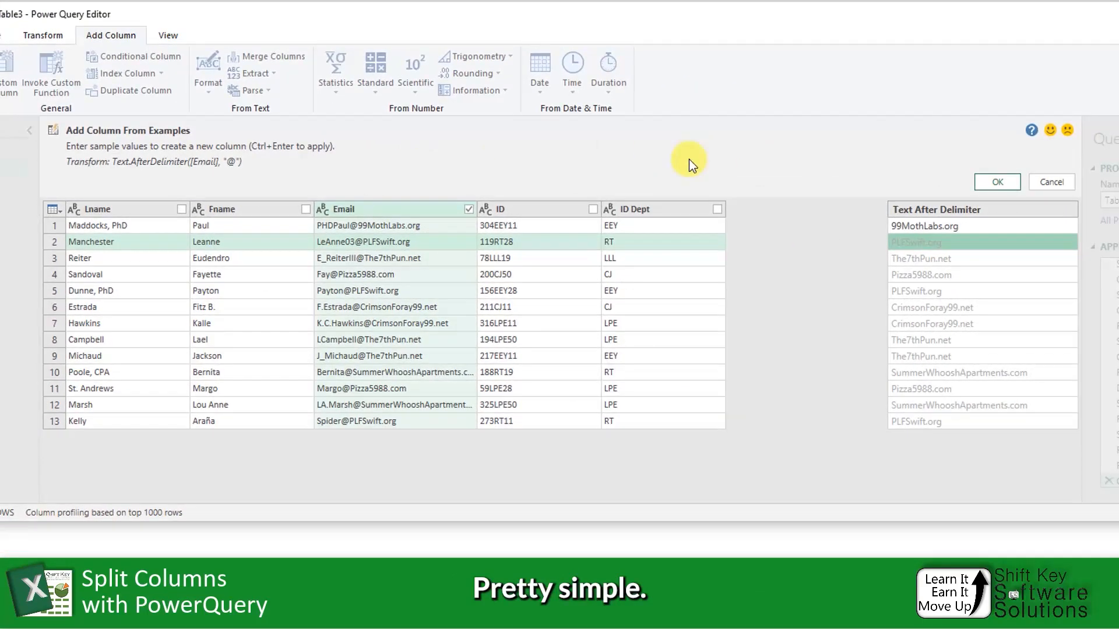
click(998, 182)
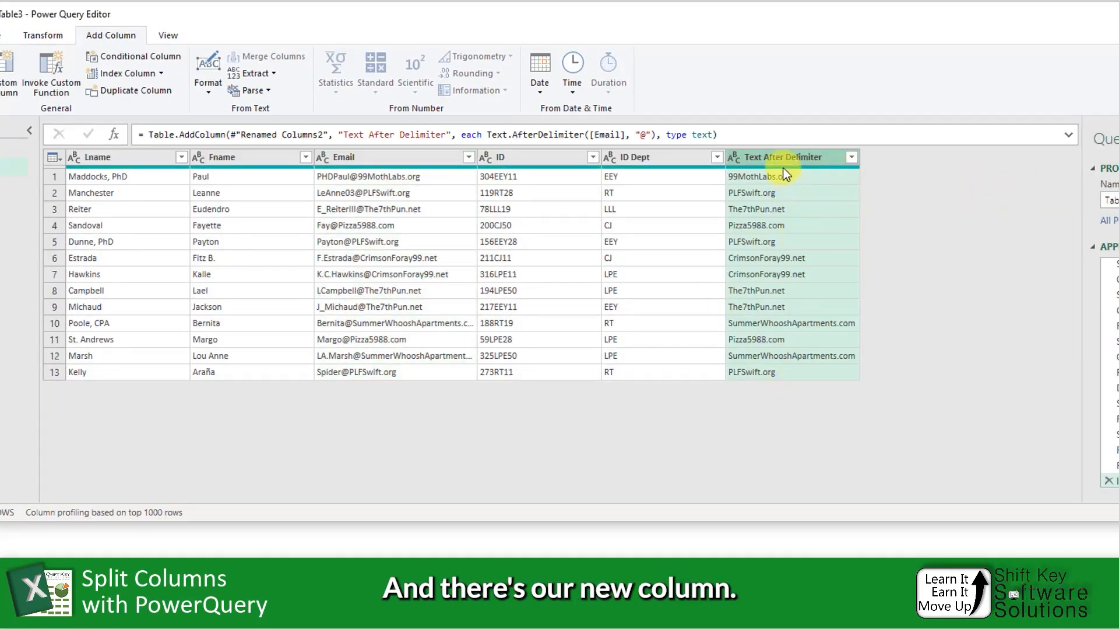
Rename the new Text After Delimiter column to Domains
double_click(796, 157)
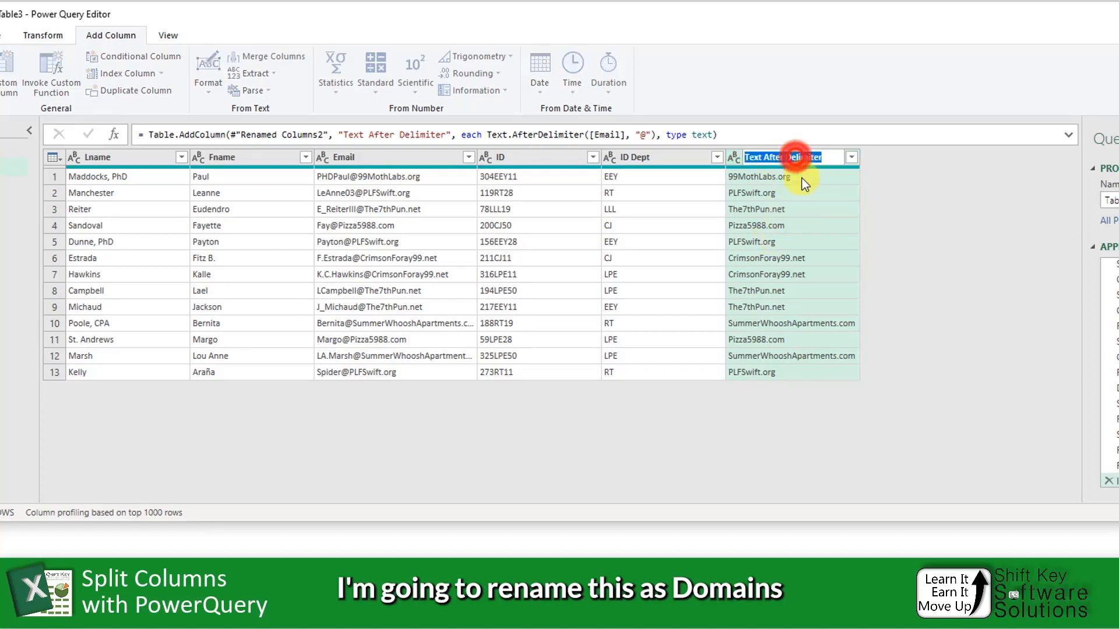
text(Domains)
key(Return)
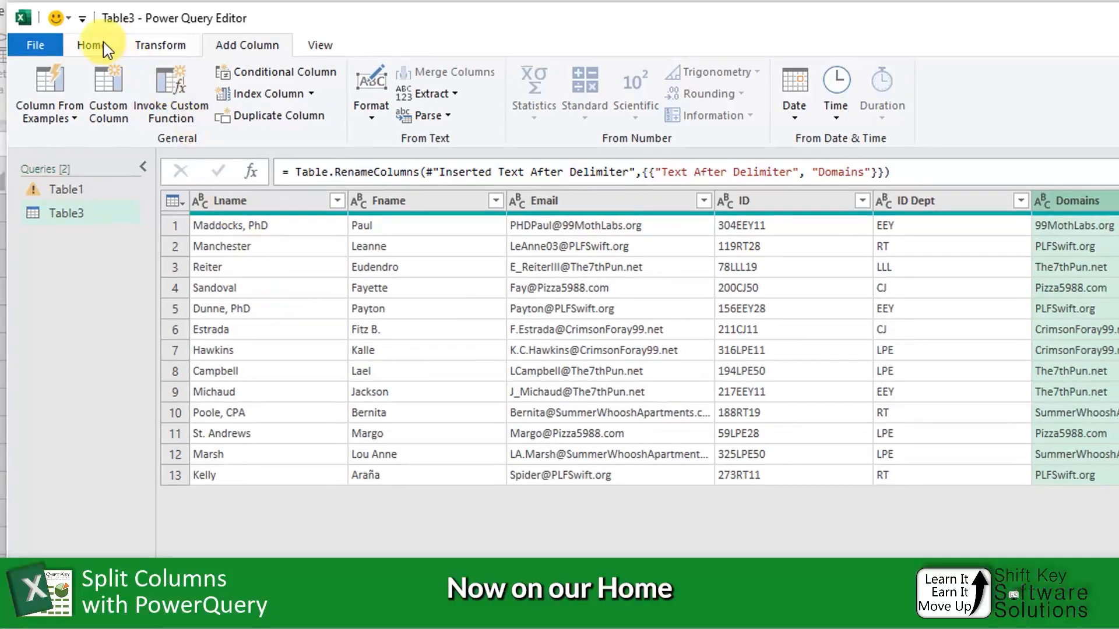
Load the query as a table into the existing worksheet at cell E1 and close the Queries & Connections pane
click(96, 46)
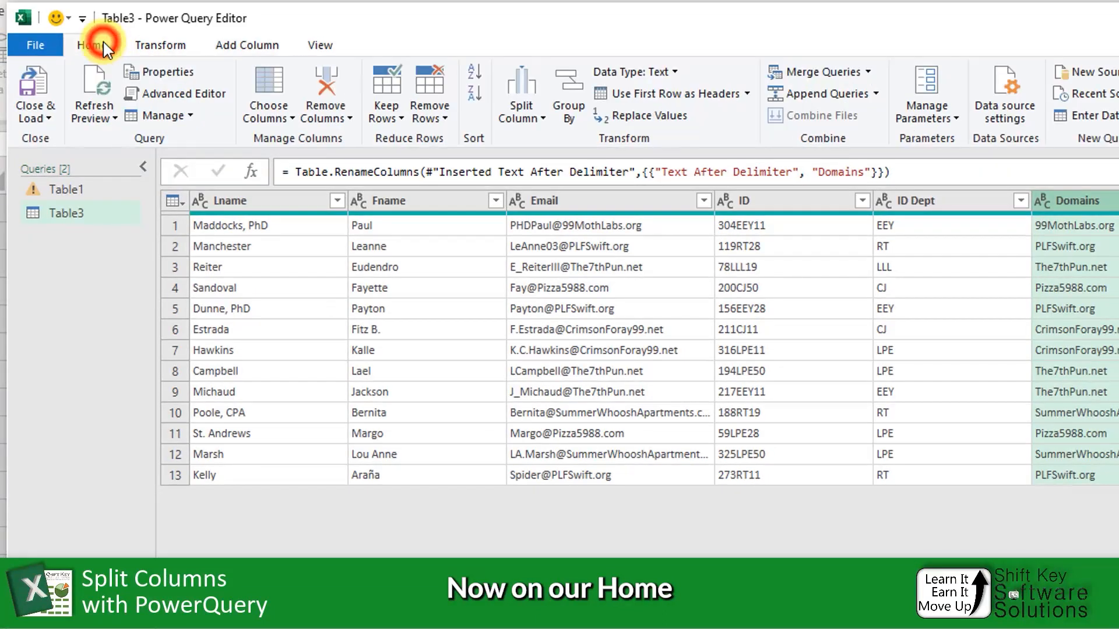
click(45, 117)
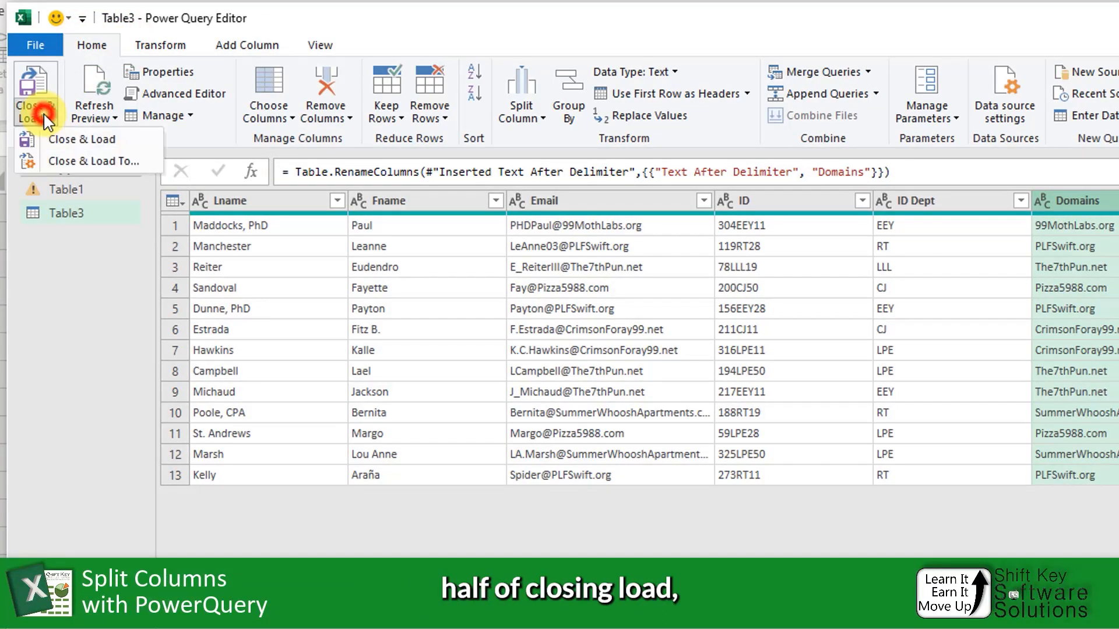
click(133, 163)
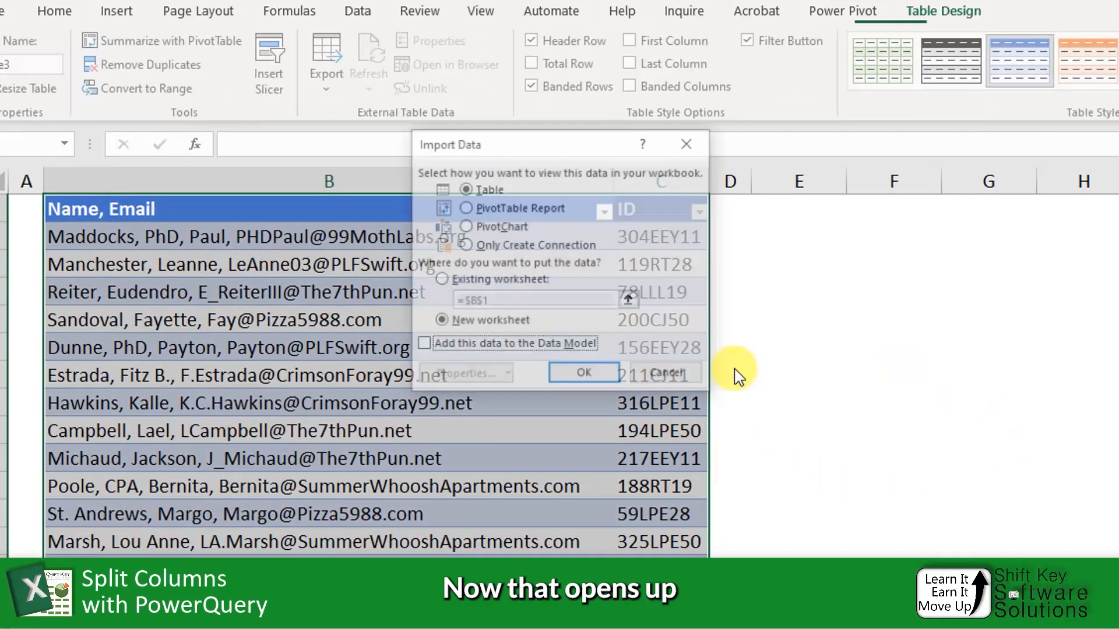
drag(580, 156, 592, 321)
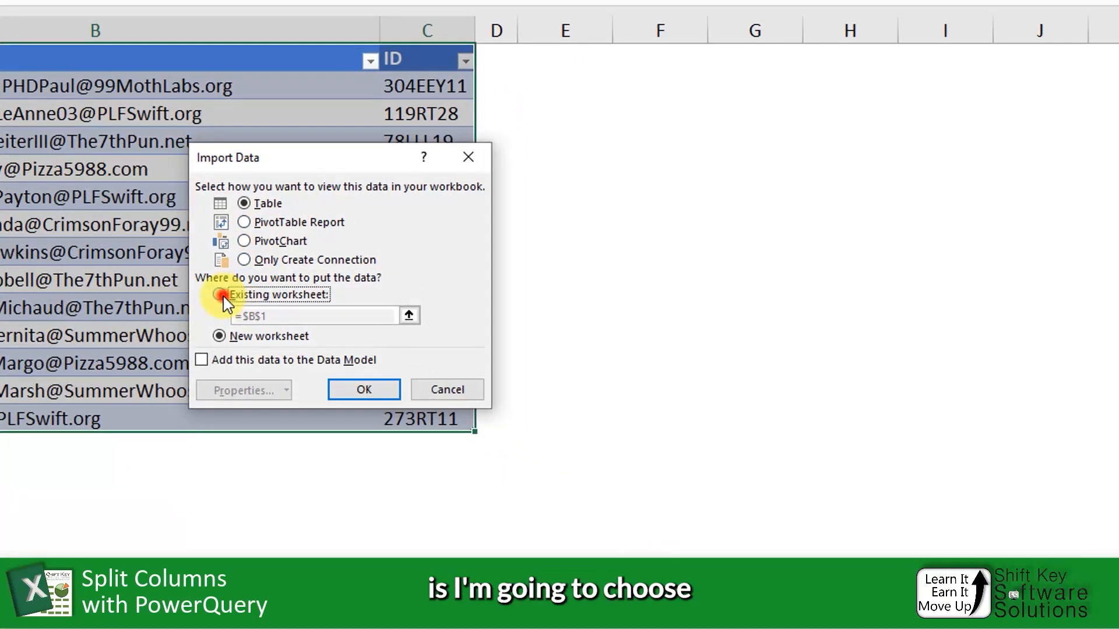
click(224, 297)
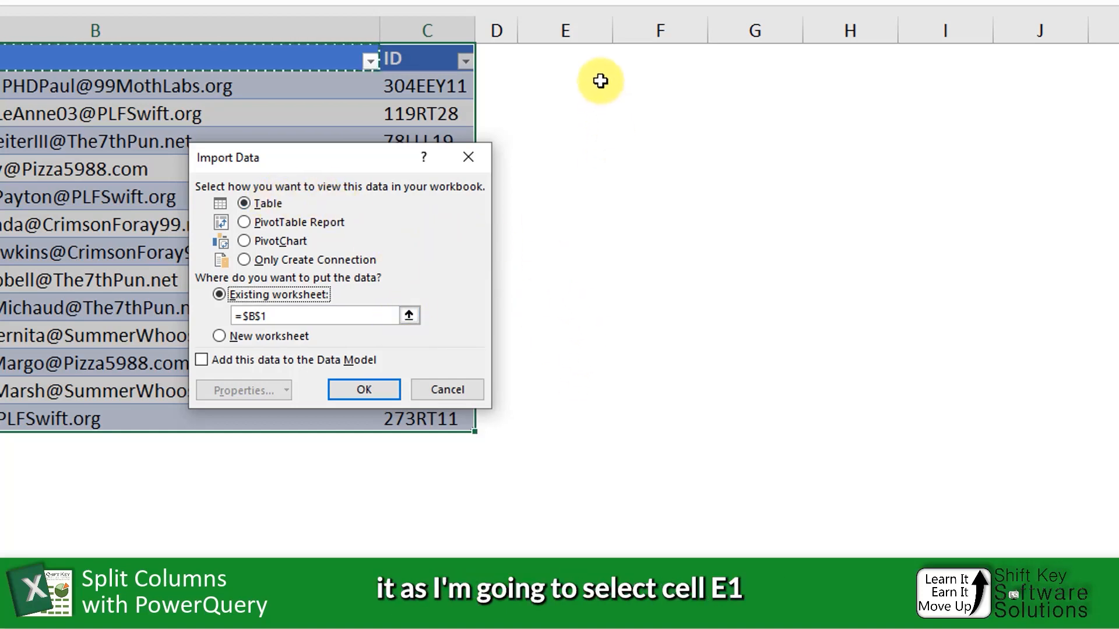
click(576, 59)
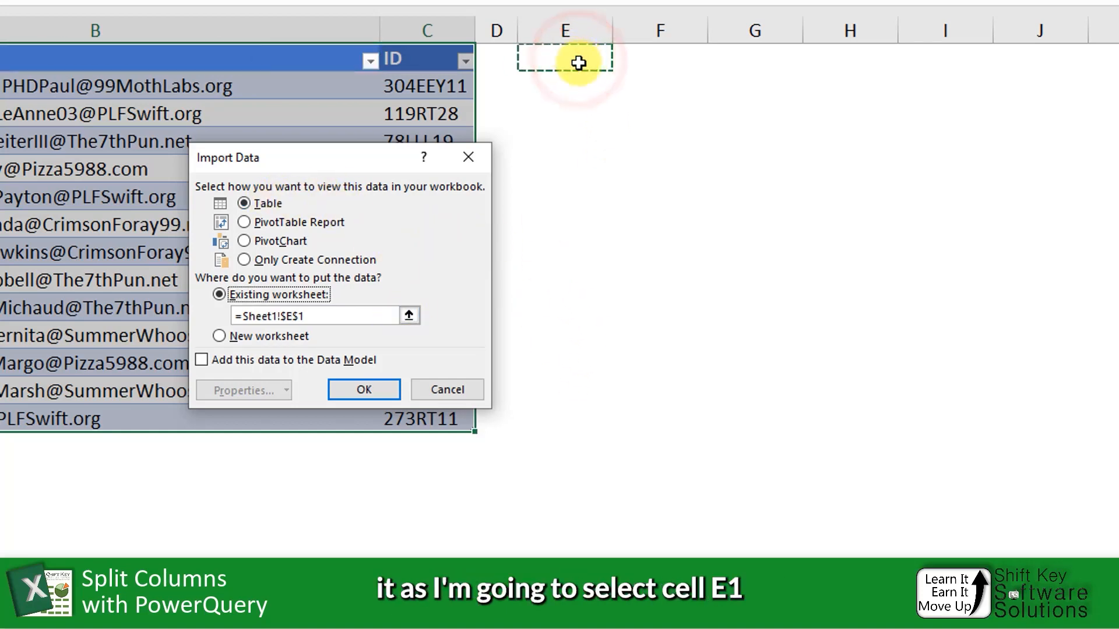
click(362, 388)
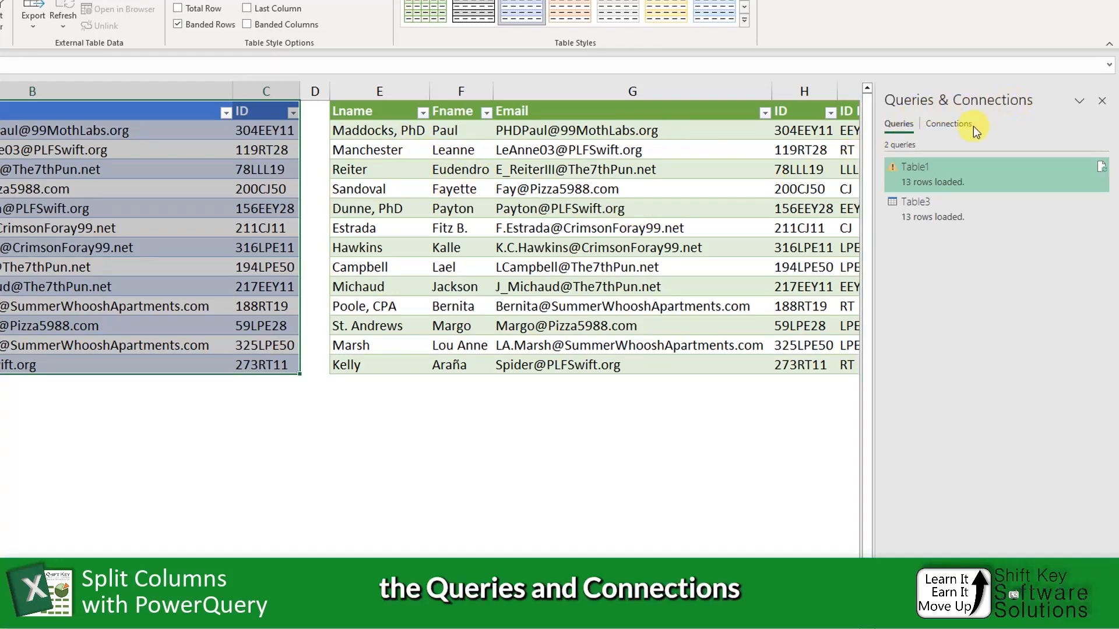
click(1104, 101)
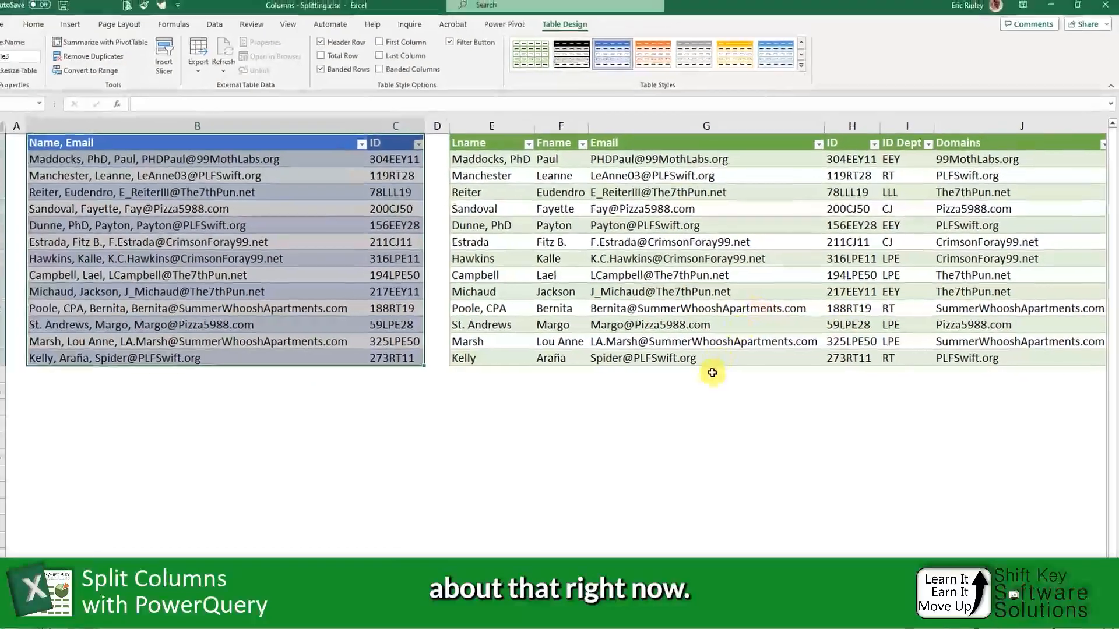
scroll(715, 386, down, 1)
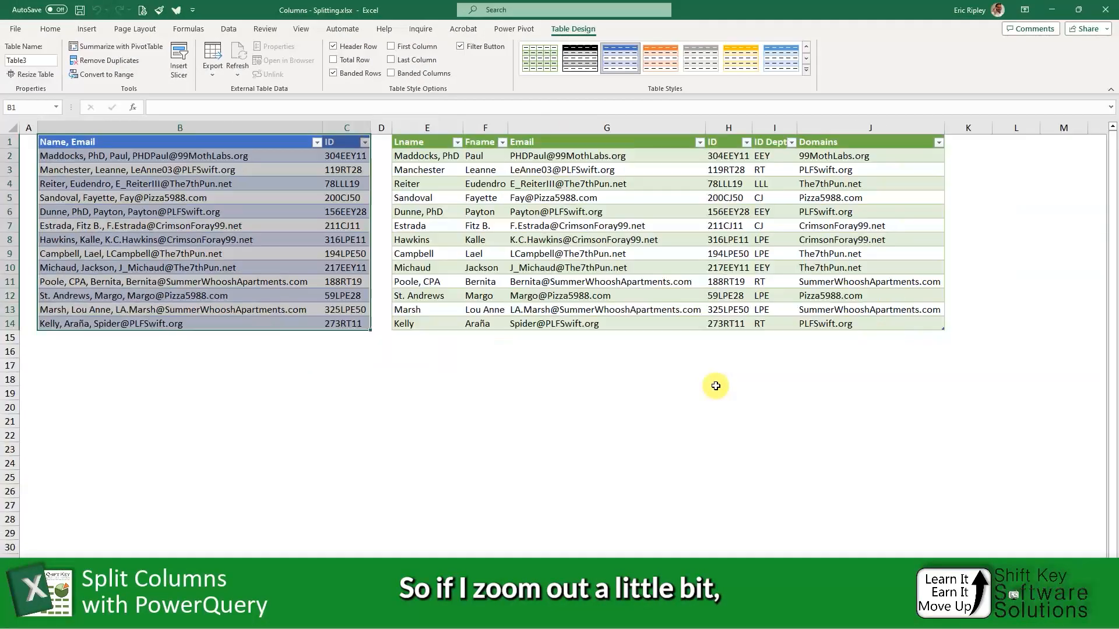
click(434, 156)
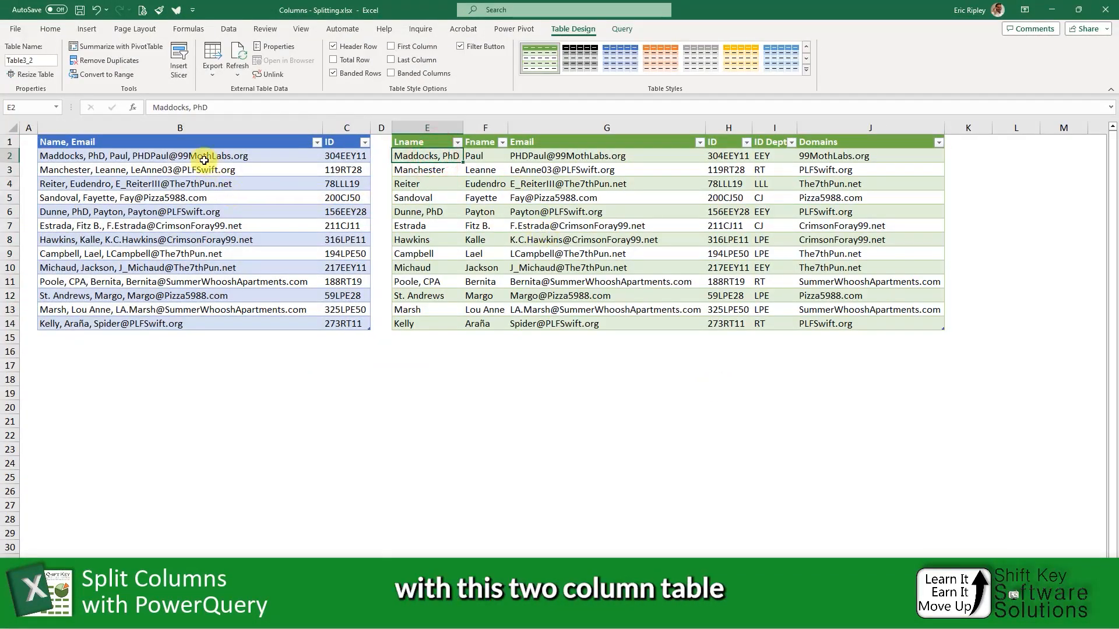
drag(195, 141, 329, 310)
drag(418, 143, 981, 309)
Start a custom sort of the loaded table with ID Dept as the first sort level, A to Z
click(580, 201)
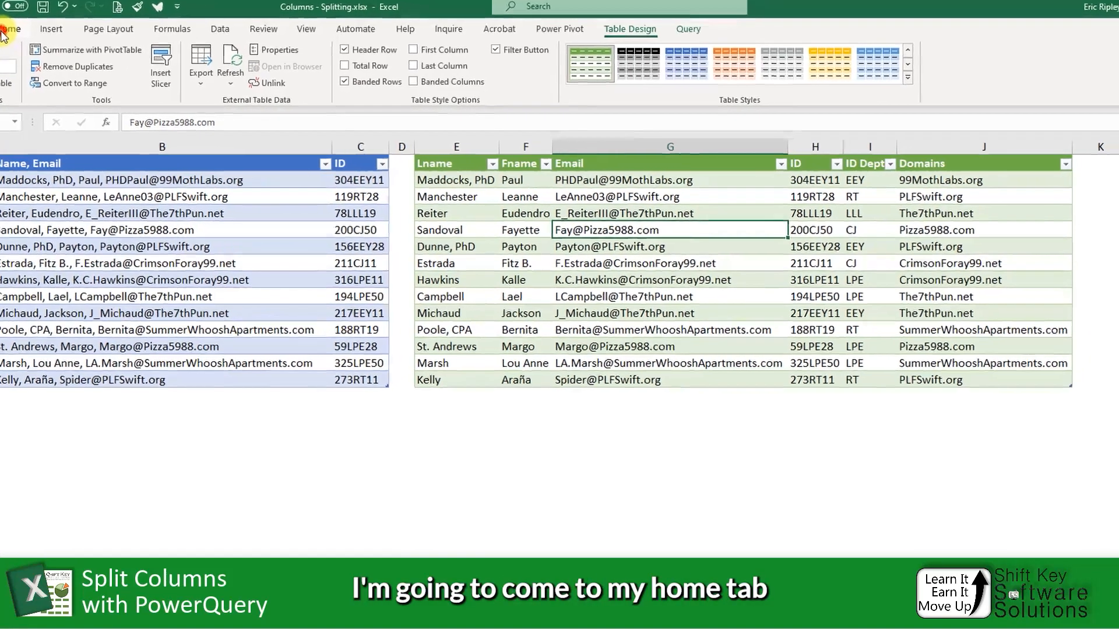
click(56, 35)
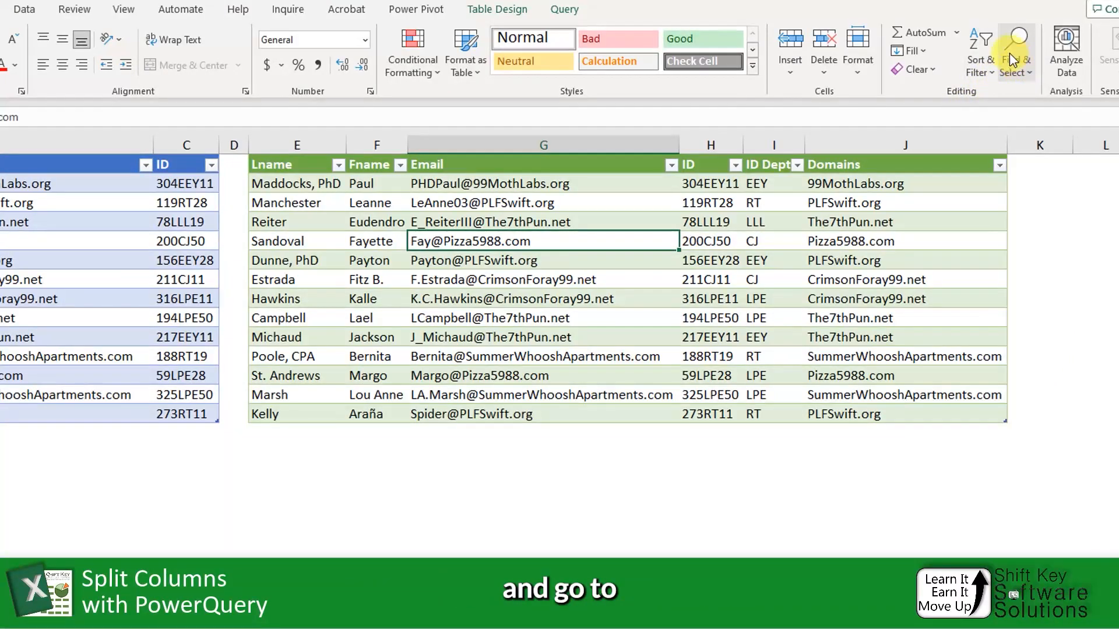
click(980, 56)
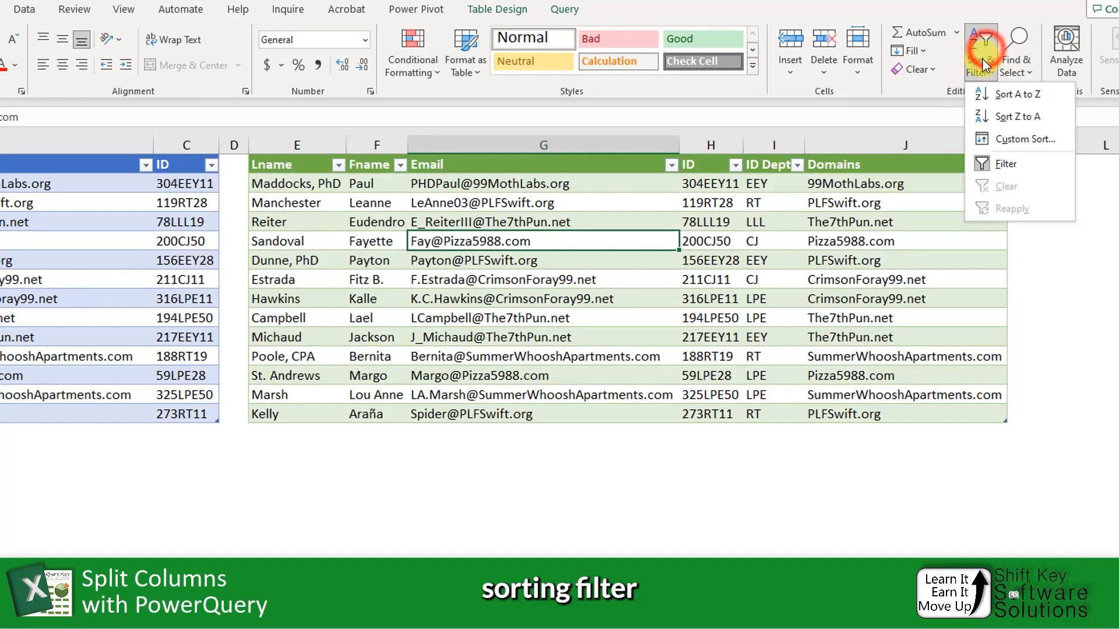
click(1022, 138)
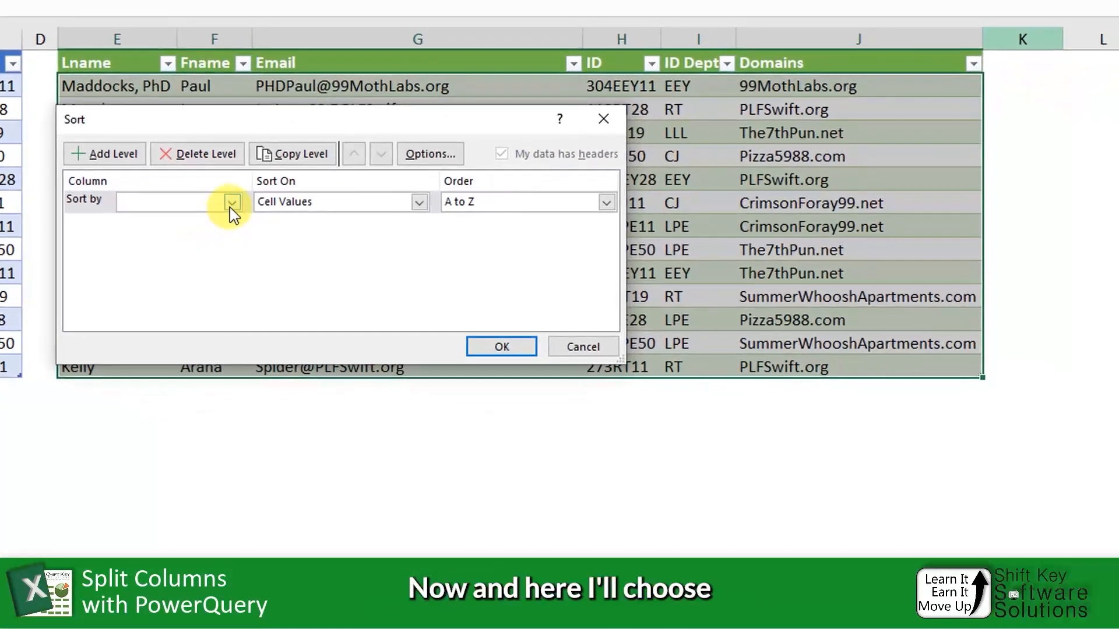
click(391, 278)
click(175, 272)
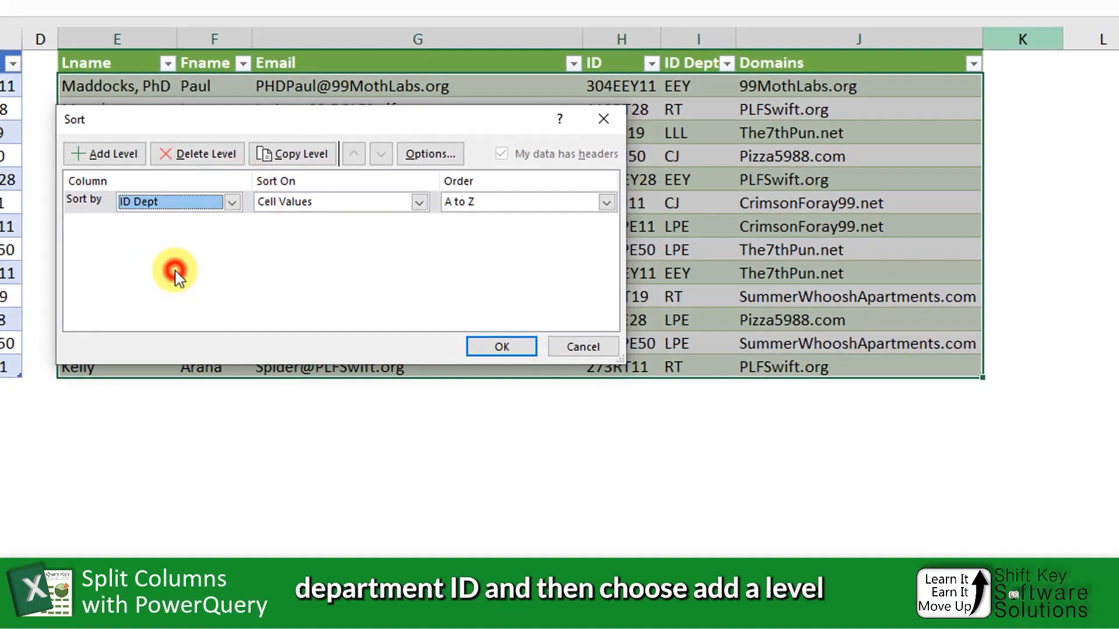
Add a second sort level on Lname, A to Z, and apply the sort
click(123, 157)
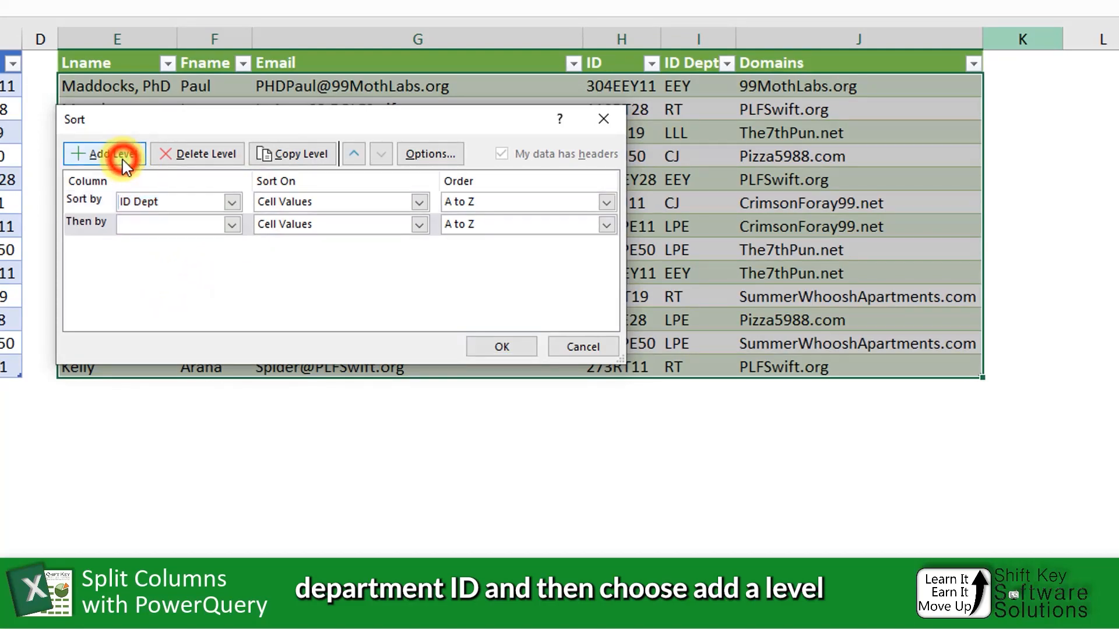
click(230, 225)
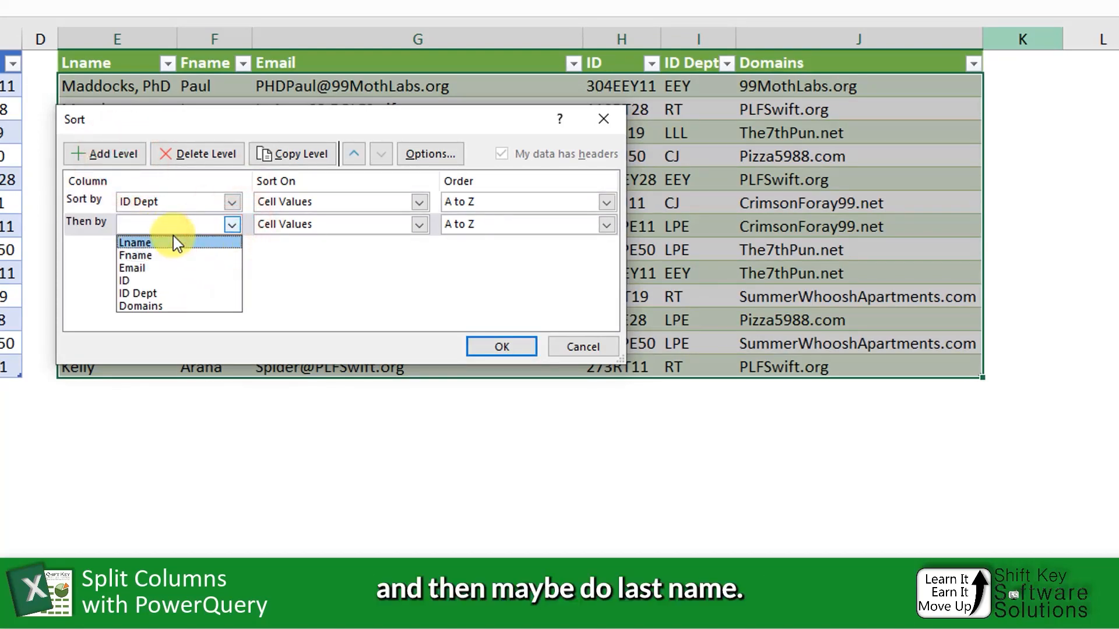
click(174, 242)
click(231, 224)
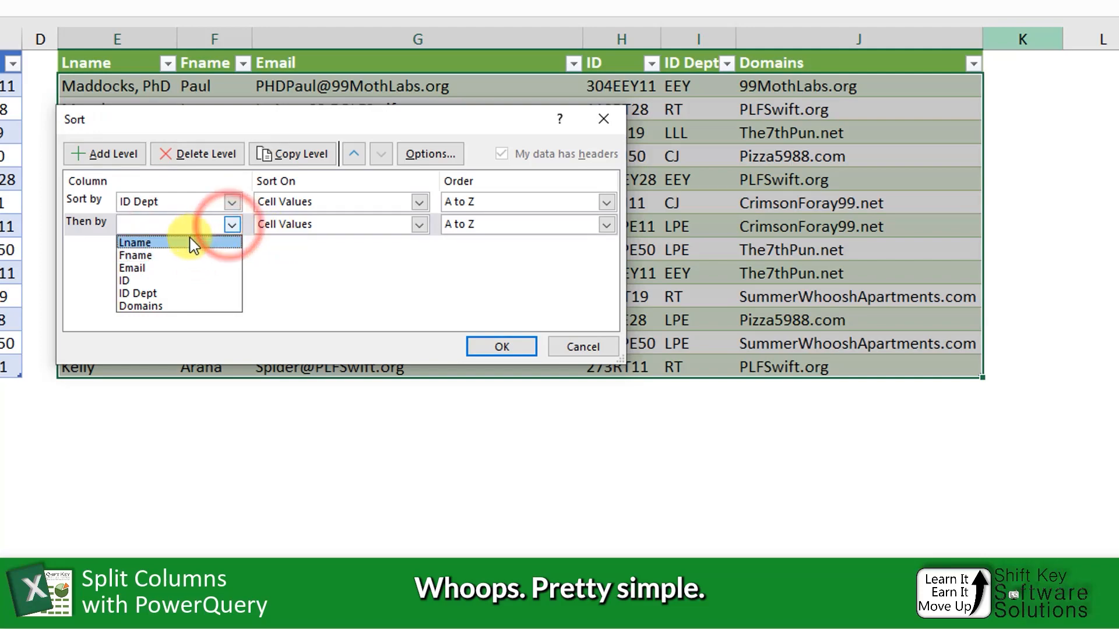
click(187, 242)
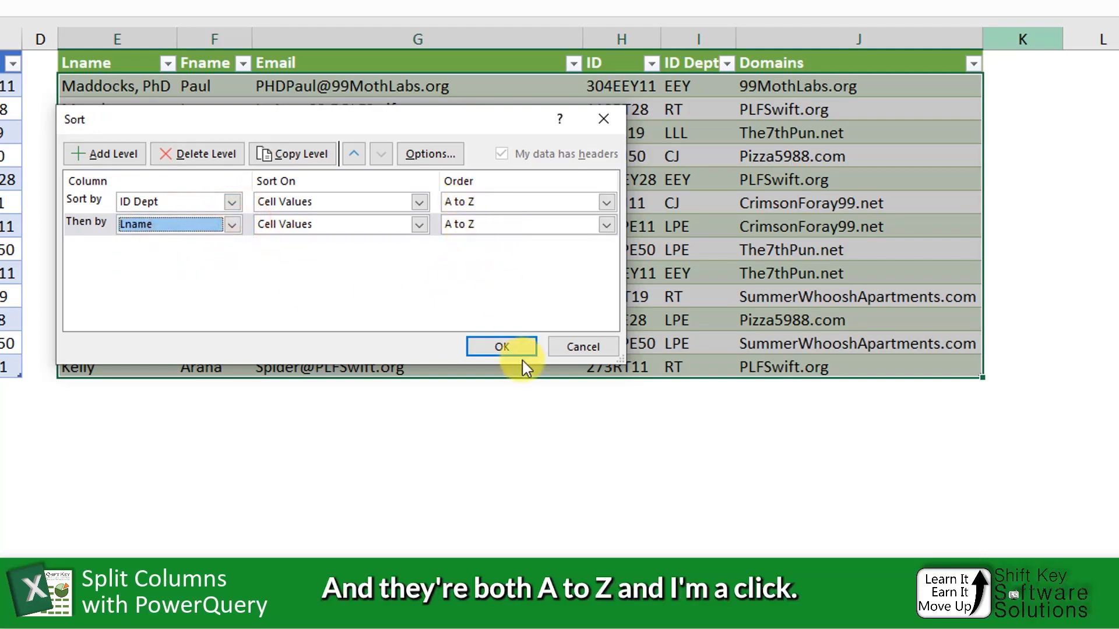
click(510, 348)
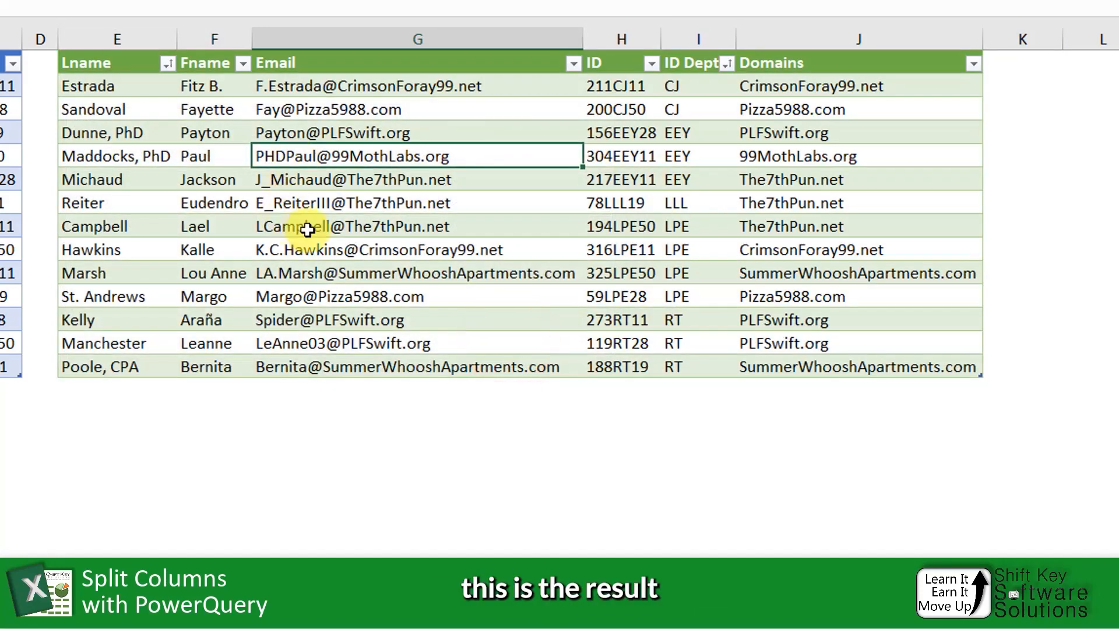
click(118, 111)
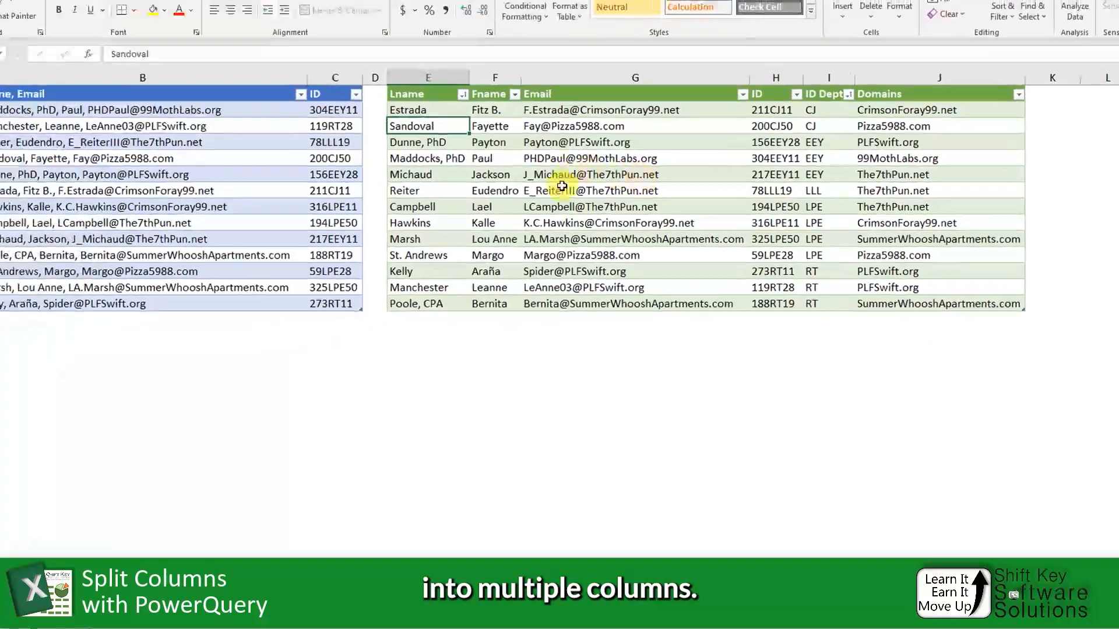
key(Up)
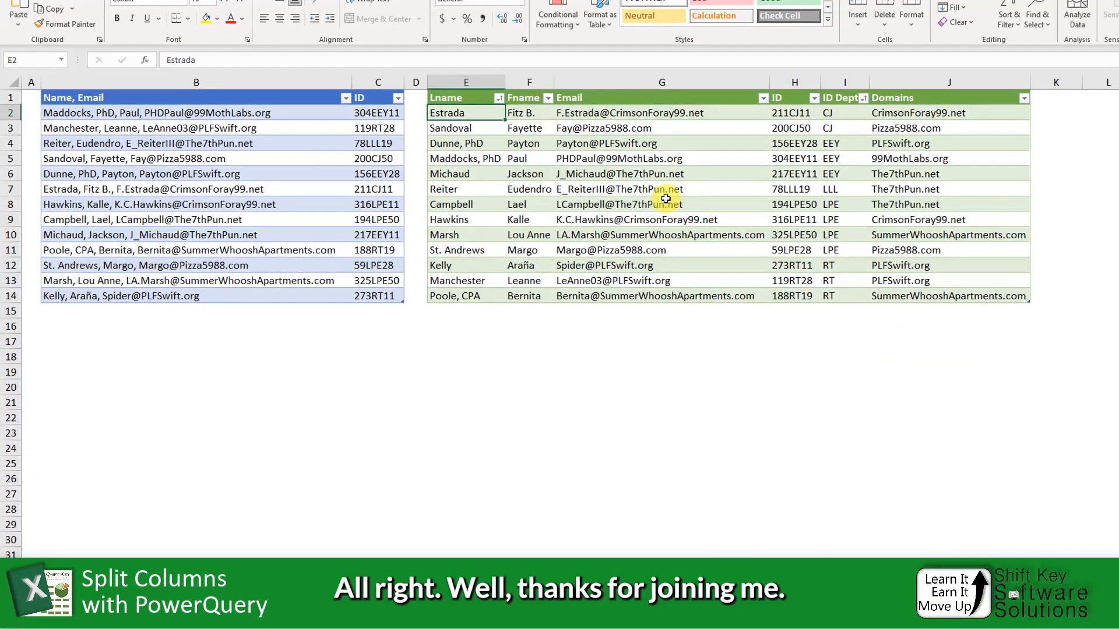